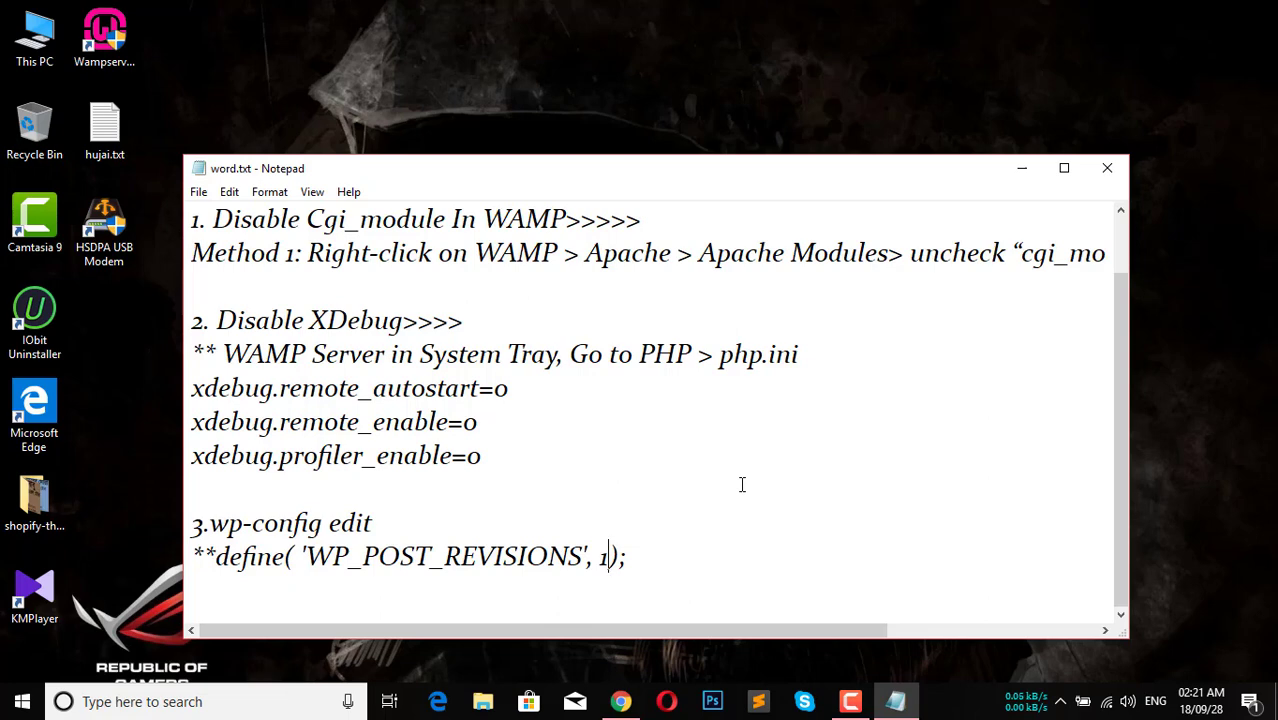
# Step: Minimise the word.txt notes and launch Wampserver64 from the desktop
pyautogui.click(1018, 189)
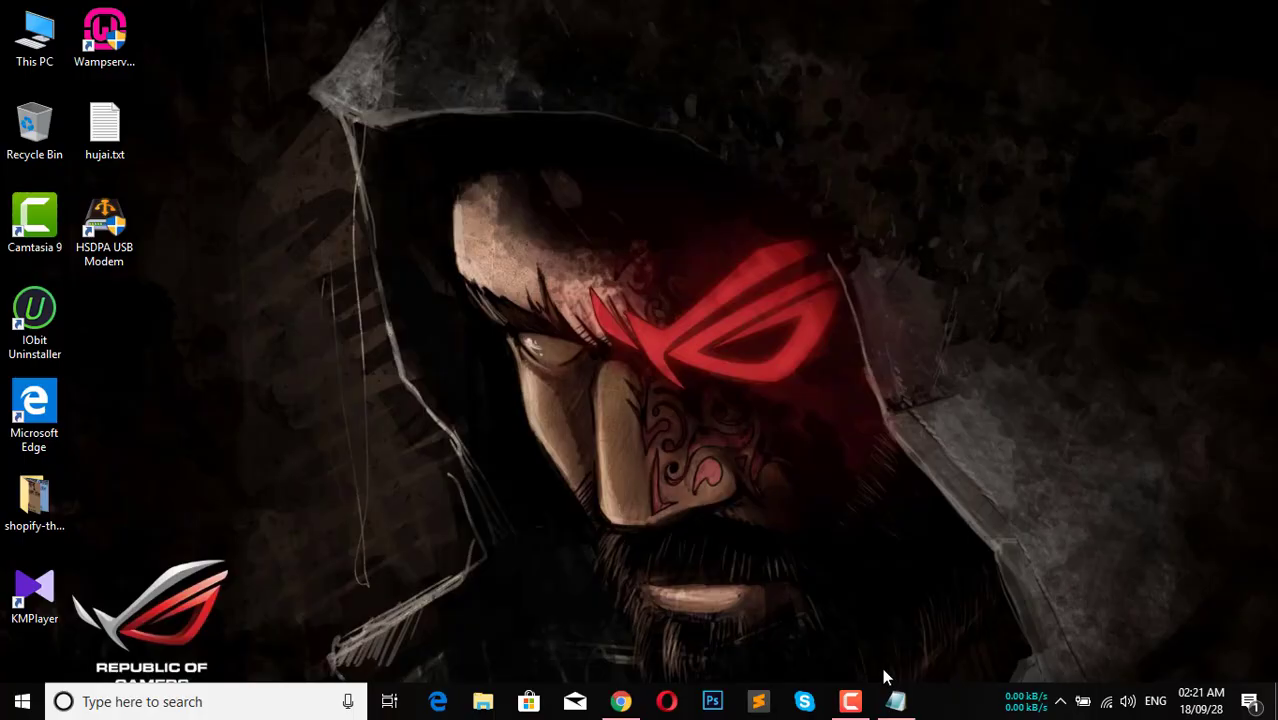
pyautogui.click(895, 701)
pyautogui.click(1025, 164)
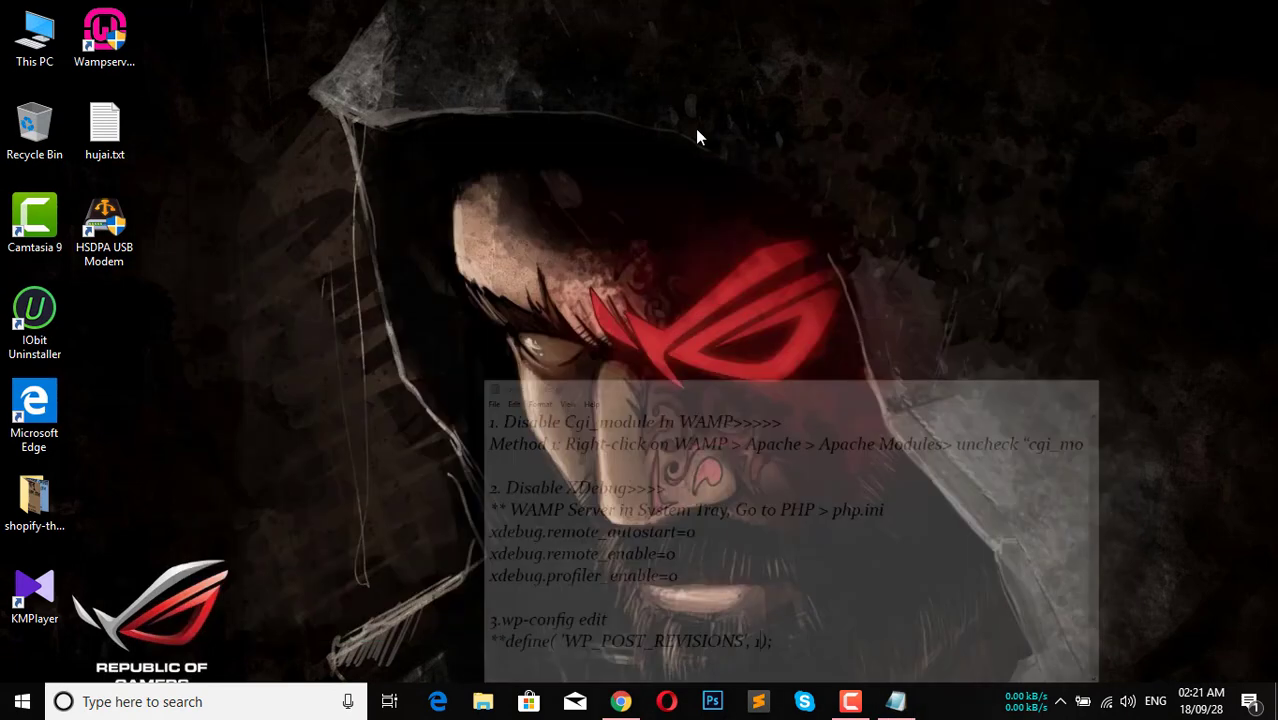
pyautogui.click(118, 40)
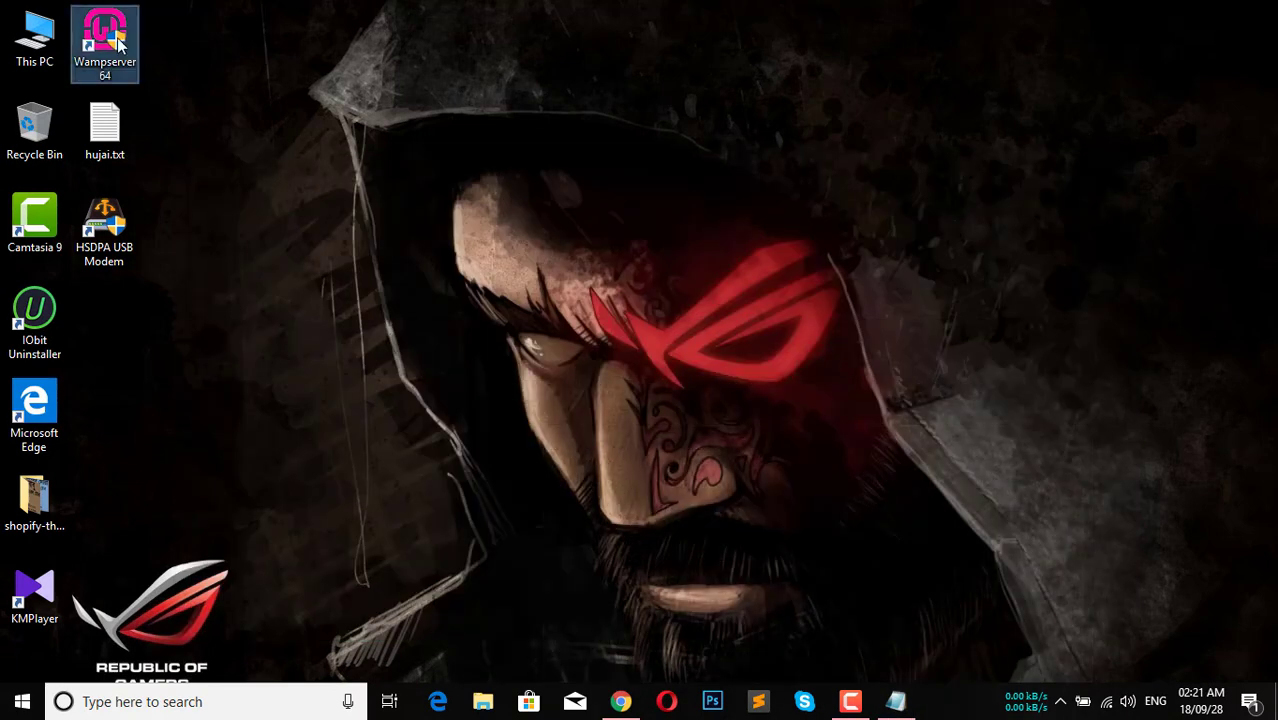
pyautogui.doubleClick(118, 40)
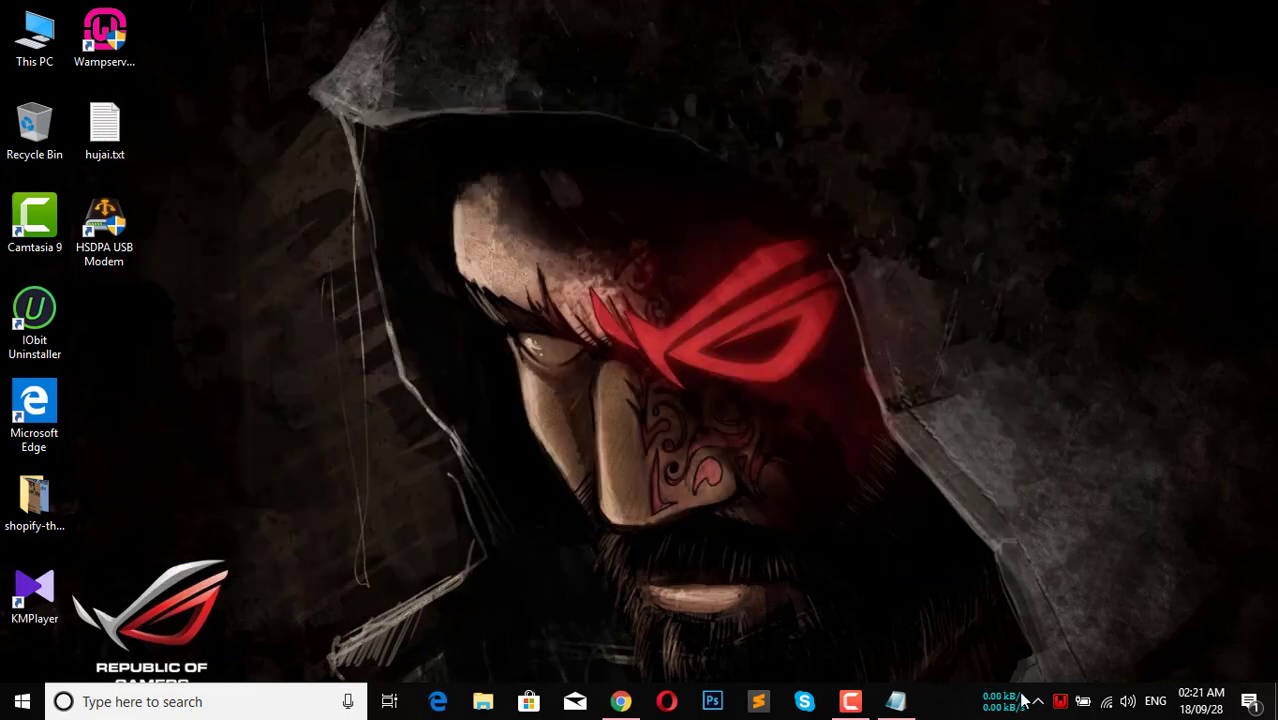
pyautogui.click(1060, 702)
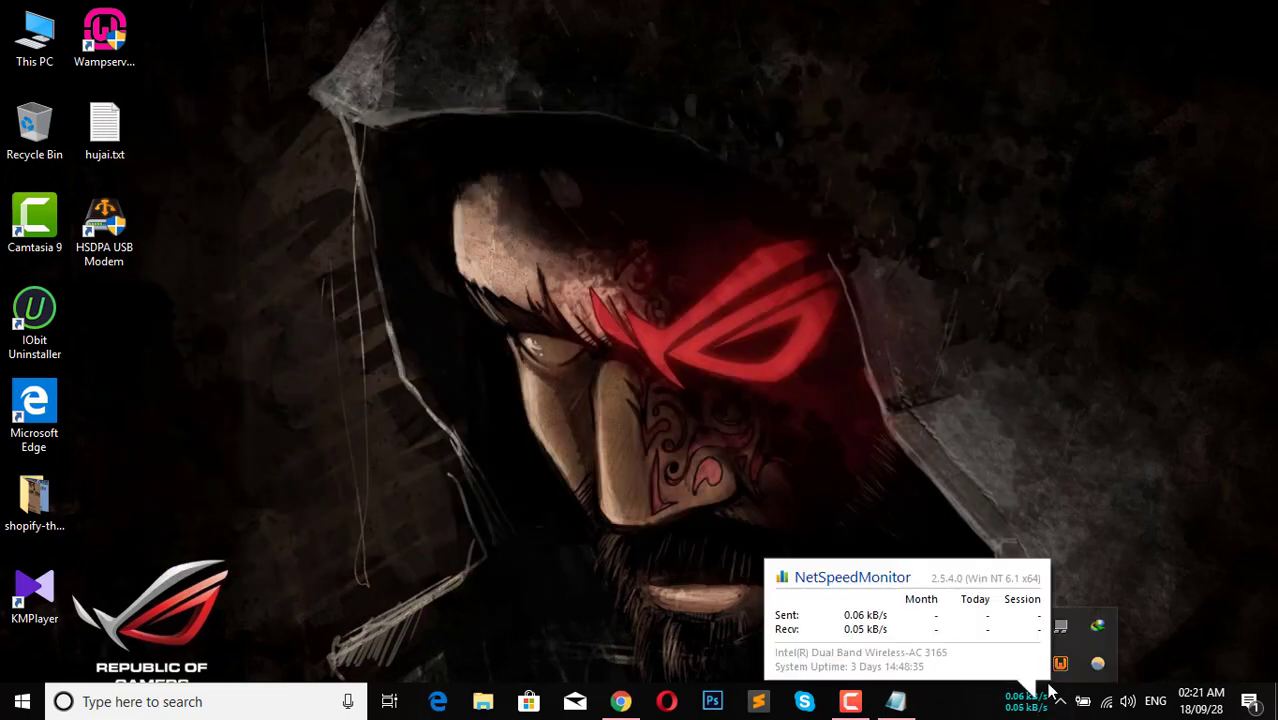
# Step: Review the Cgi_module instruction in word.txt and disable cgi_module among WampServer's Apache modules
pyautogui.click(895, 702)
pyautogui.scroll(1, 321, 311)
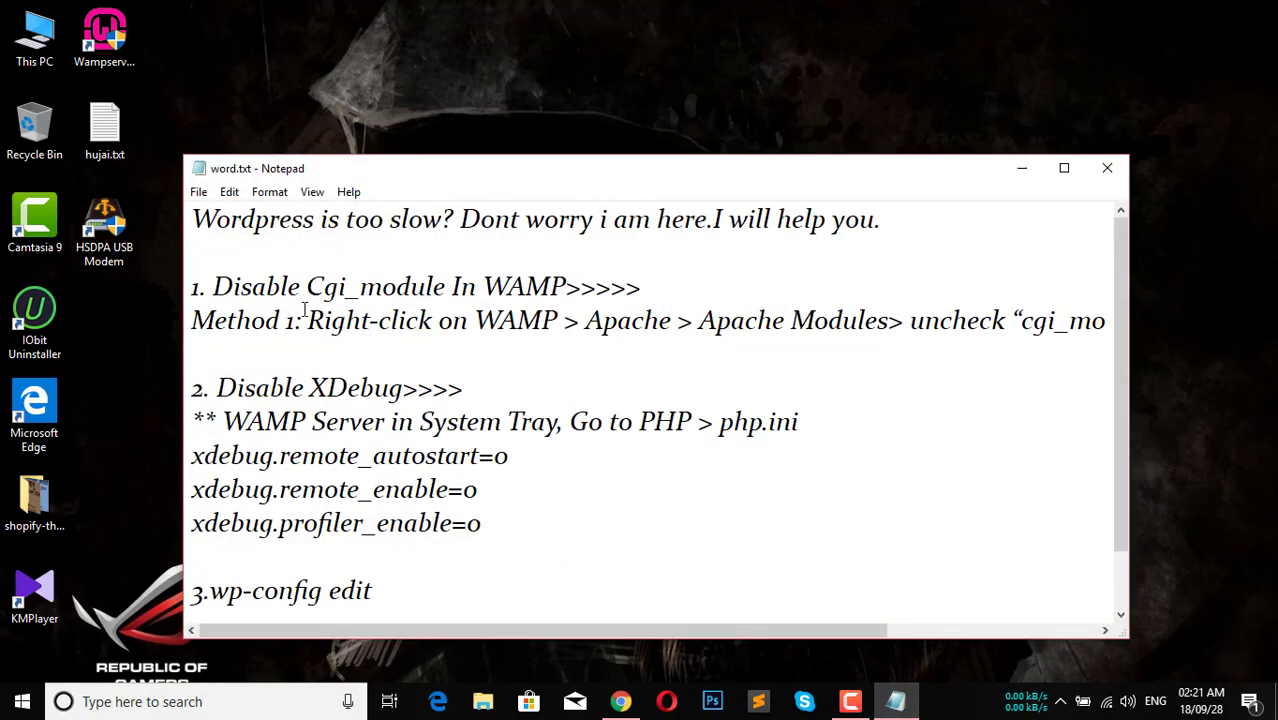
pyautogui.moveTo(213, 287); pyautogui.dragTo(483, 287)
pyautogui.click(1025, 169)
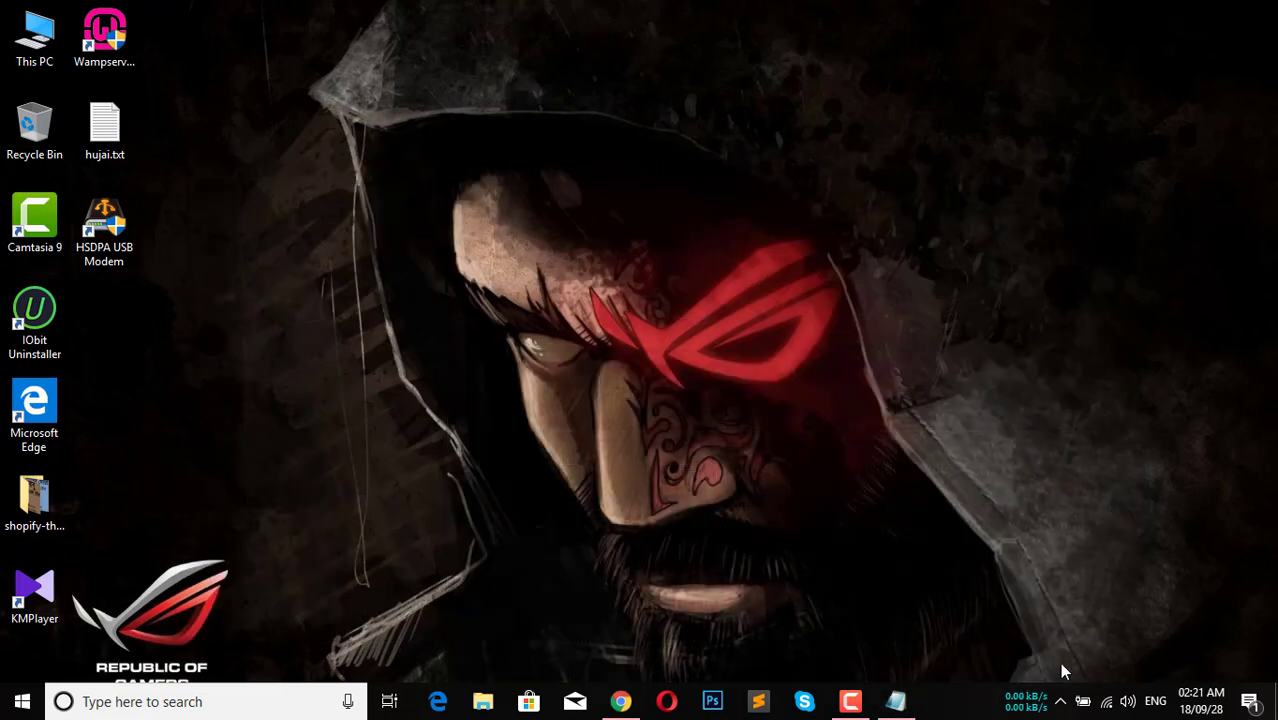
pyautogui.click(1061, 702)
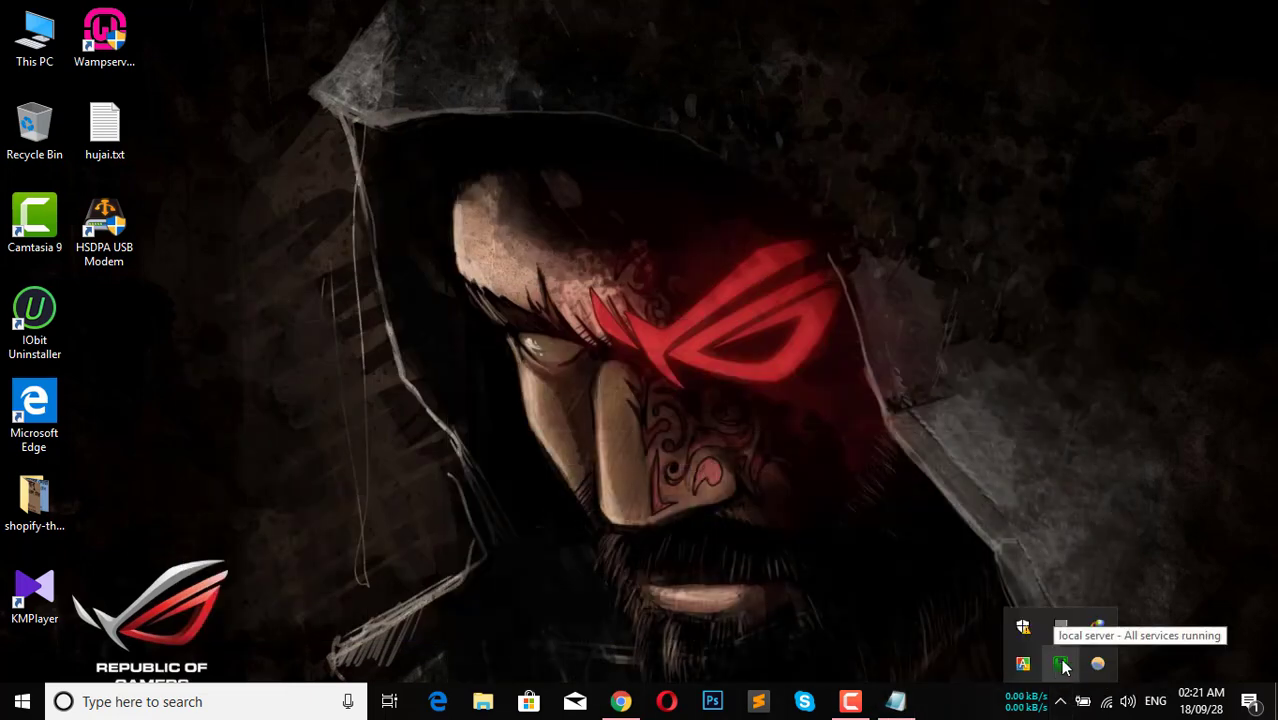
pyautogui.click(1063, 667)
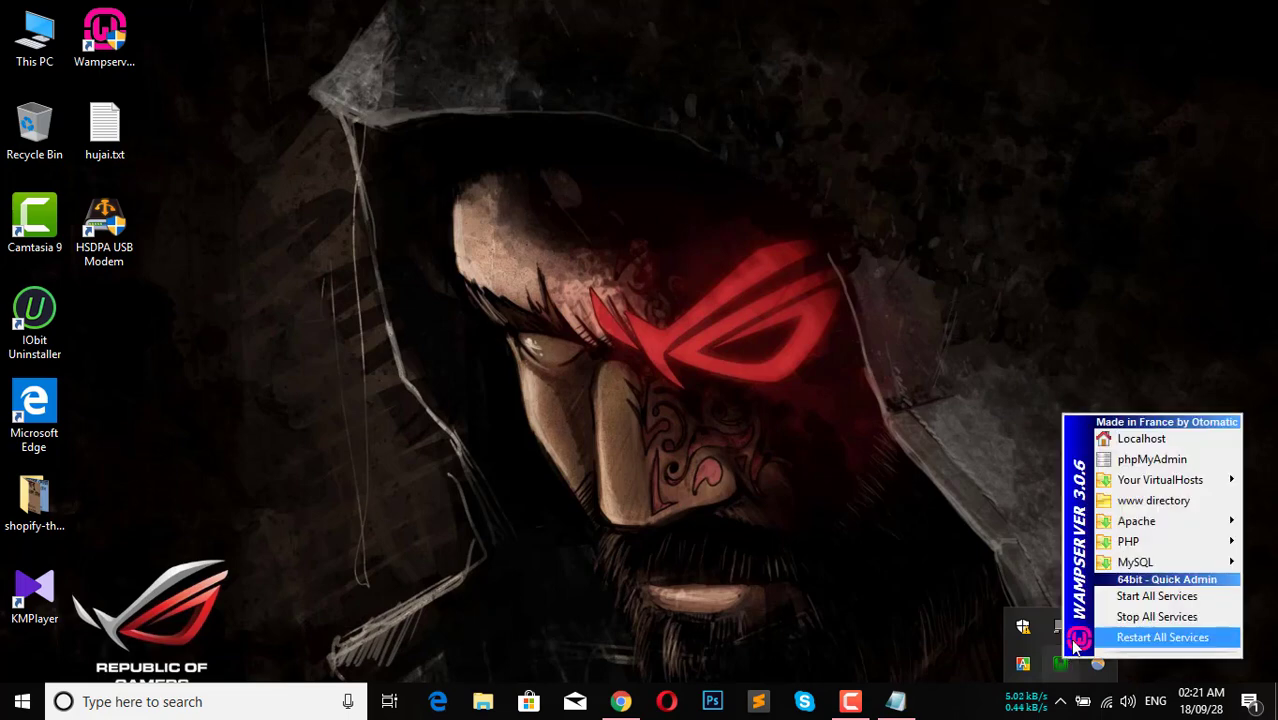
pyautogui.moveTo(1148, 528)
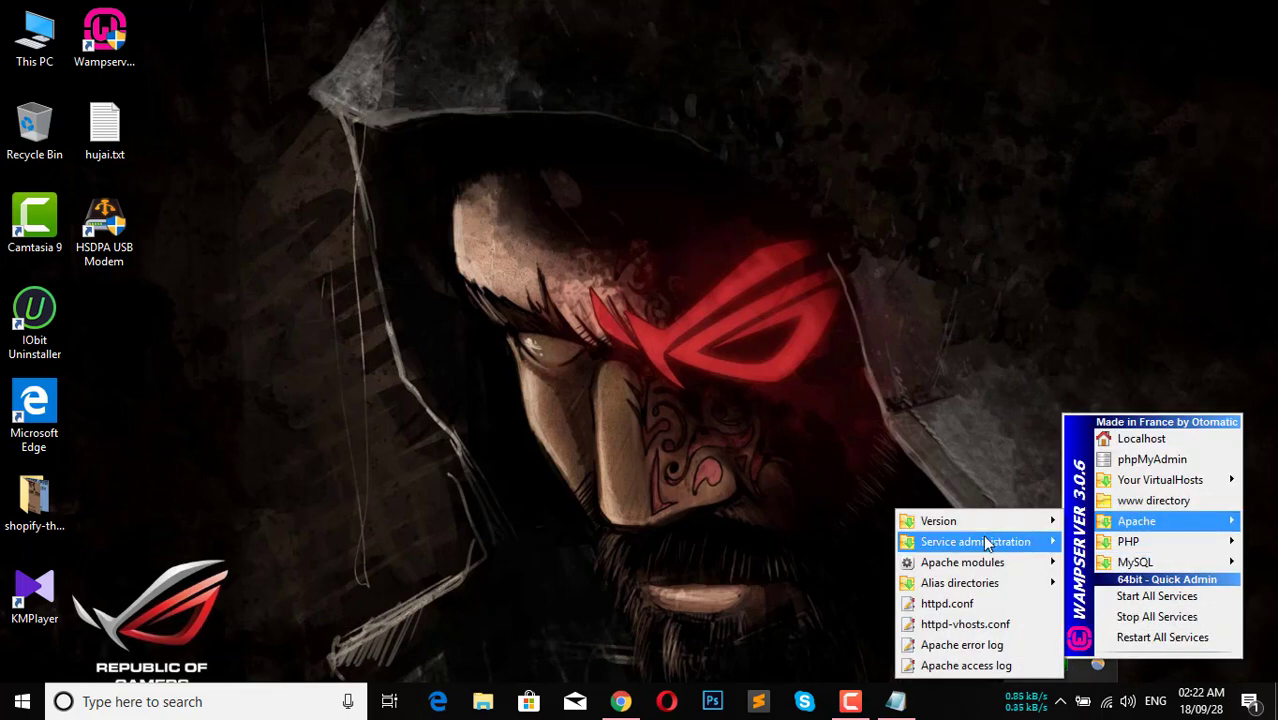
pyautogui.moveTo(983, 568)
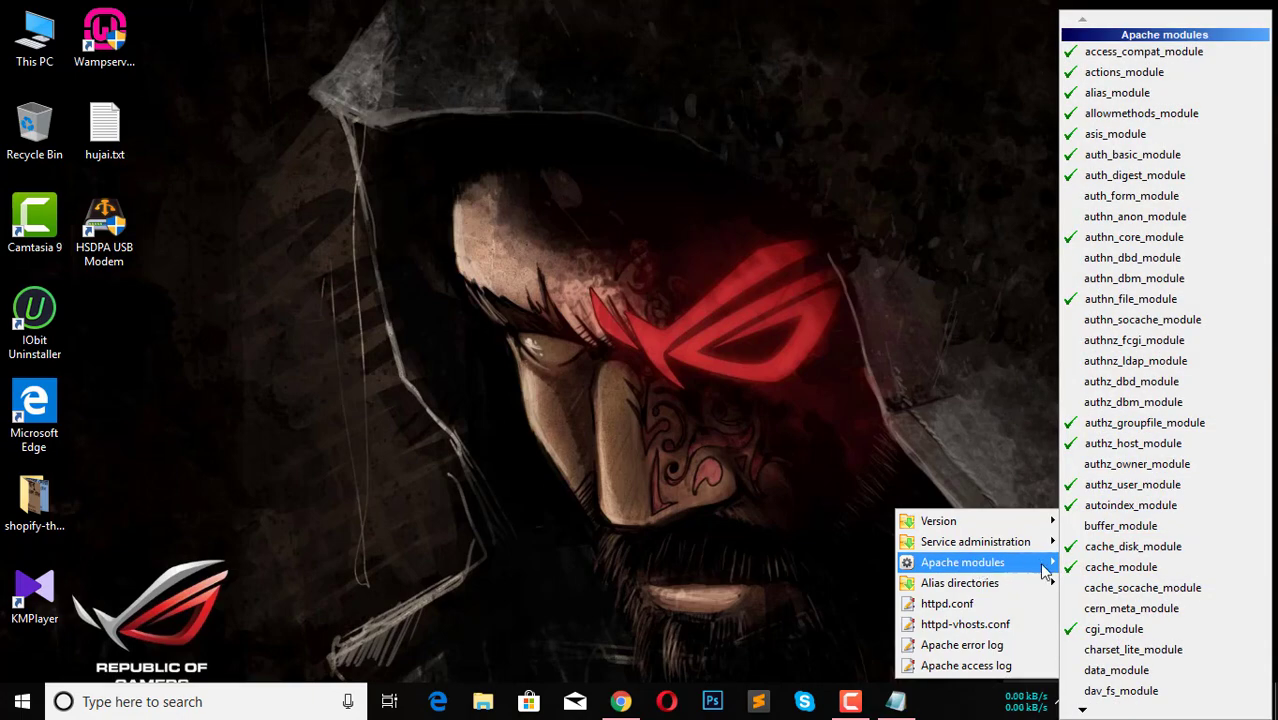
pyautogui.click(1070, 630)
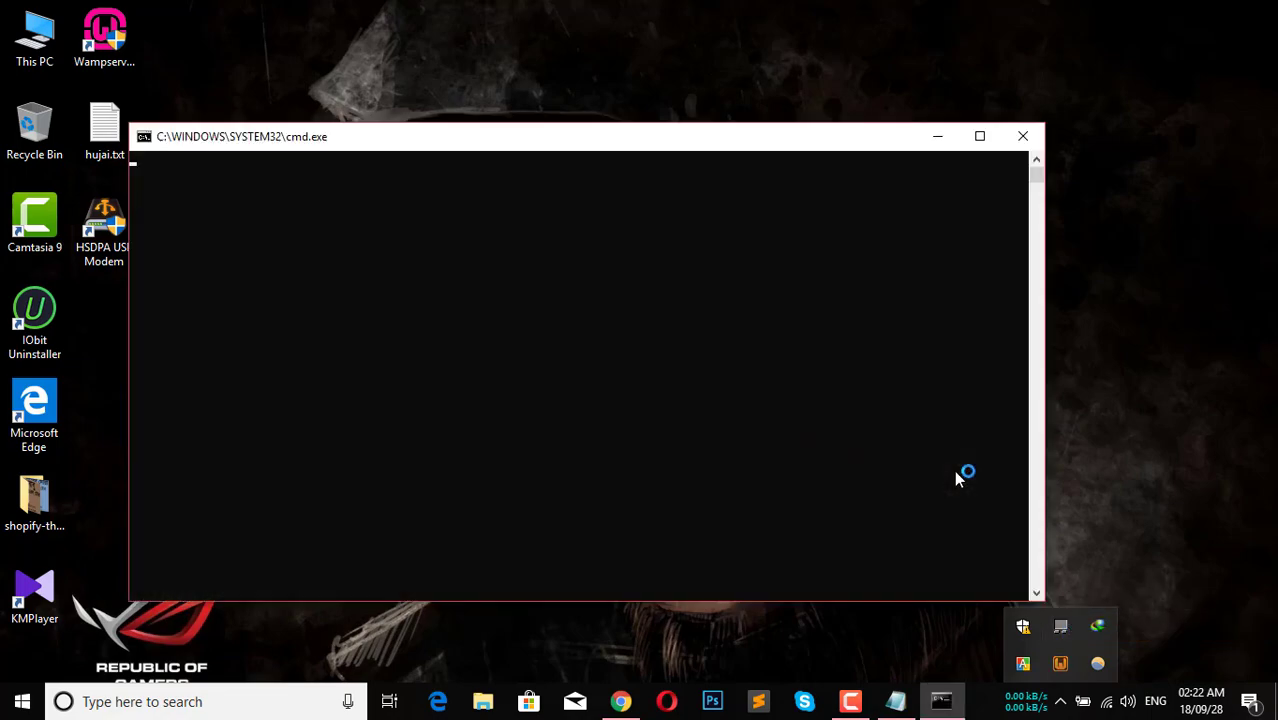
pyautogui.click(897, 702)
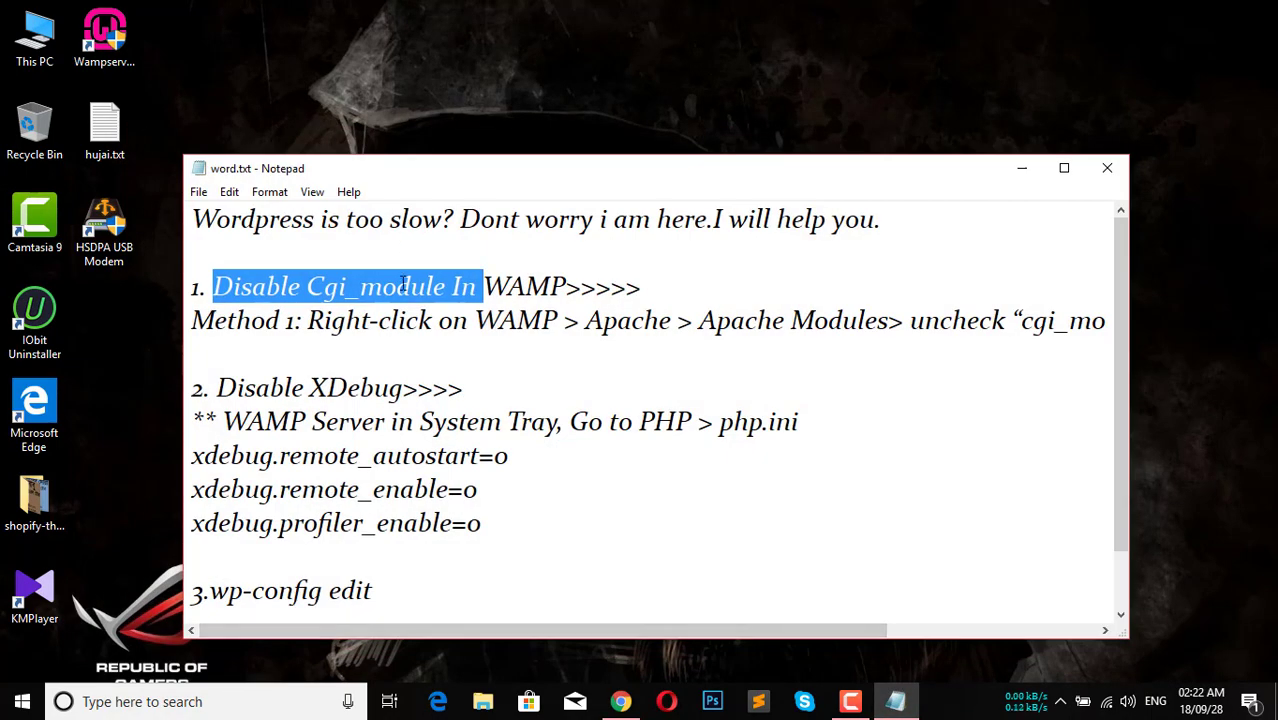
pyautogui.click(398, 287)
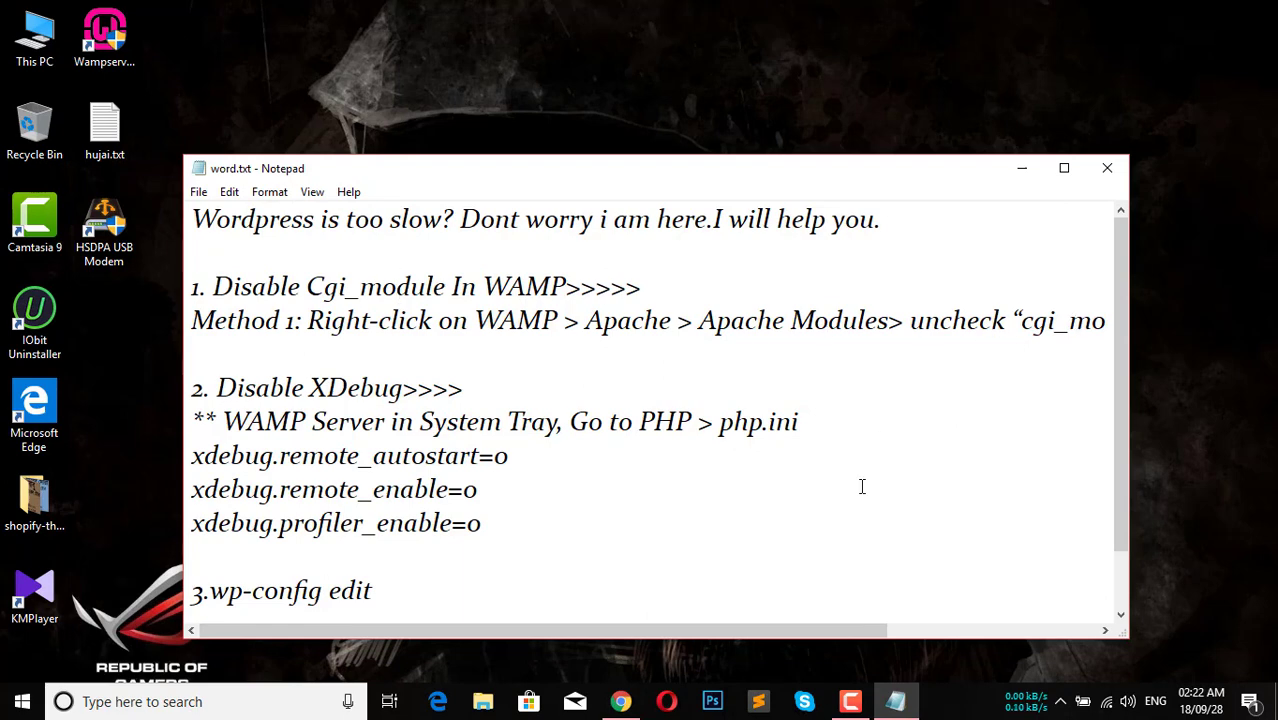
pyautogui.moveTo(745, 628); pyautogui.dragTo(693, 602)
pyautogui.click(1022, 172)
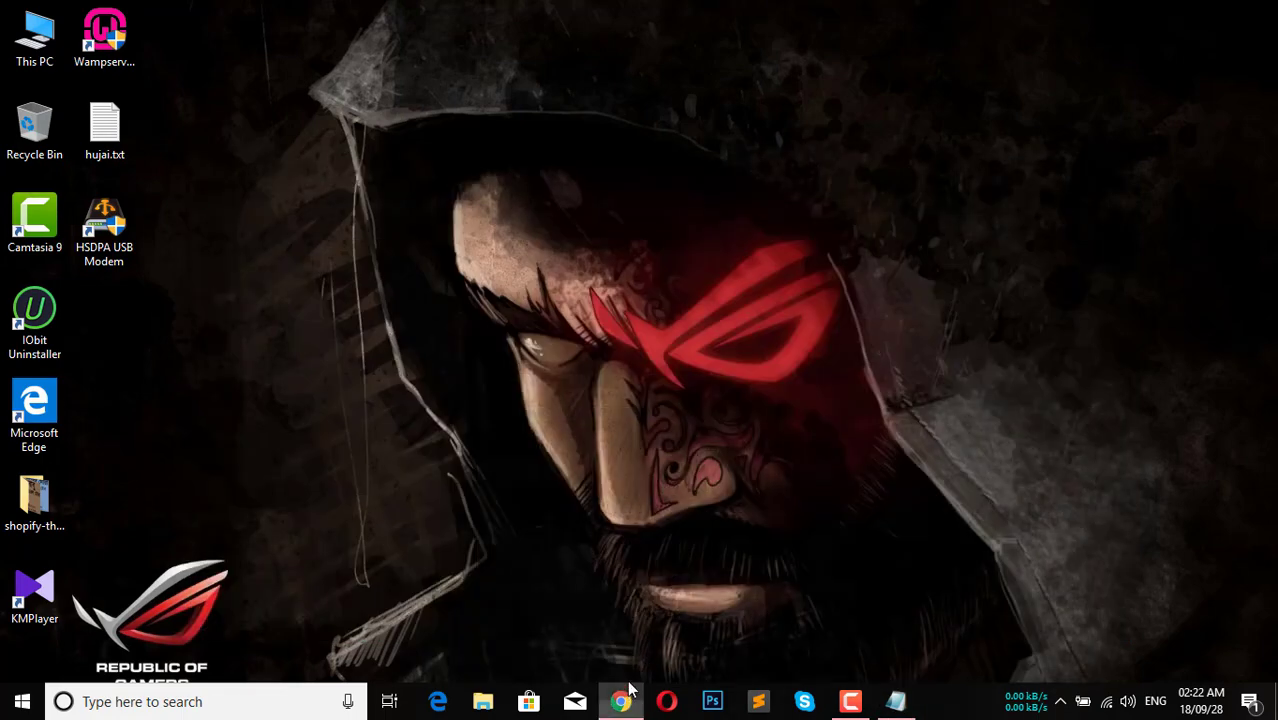
pyautogui.click(621, 702)
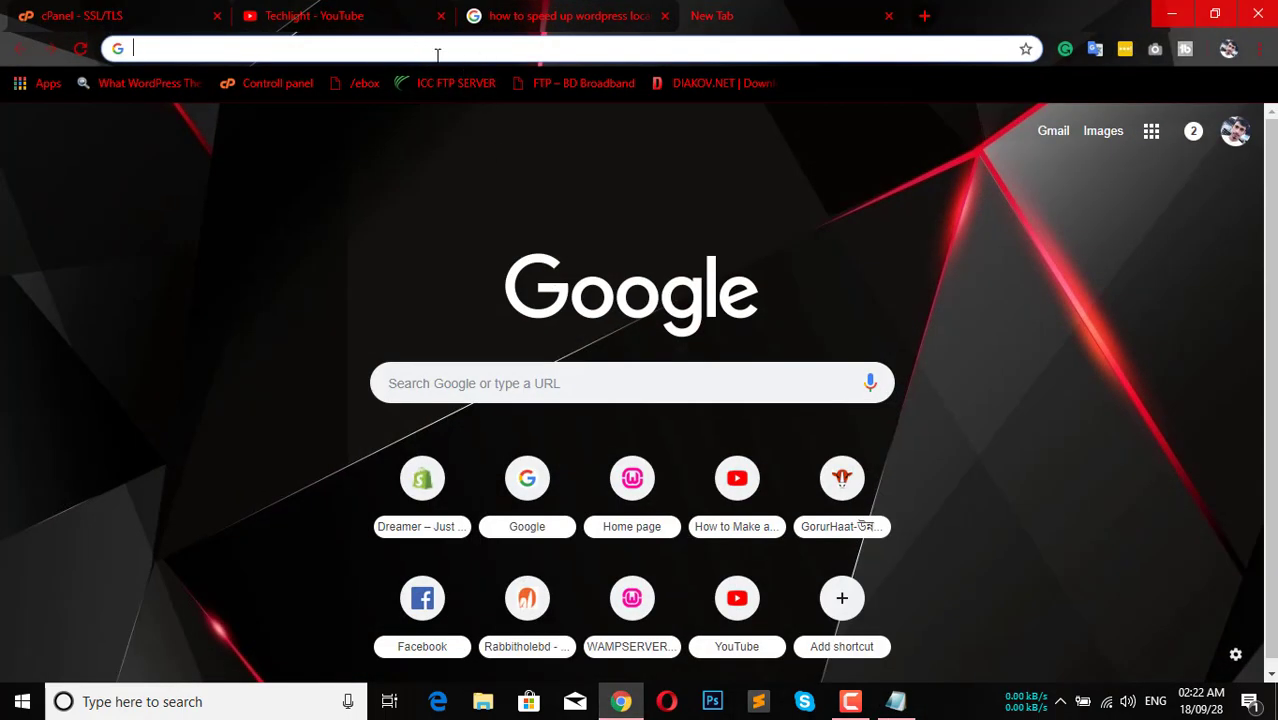
pyautogui.click(1172, 14)
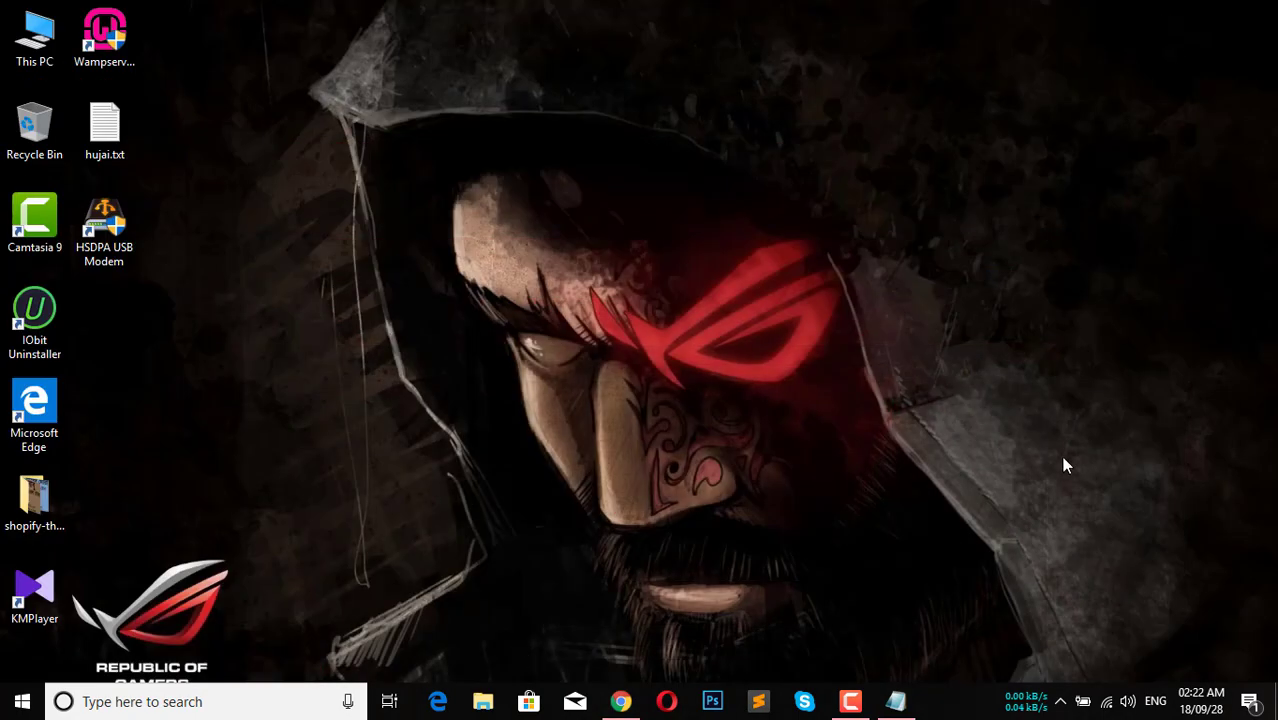
pyautogui.click(1060, 701)
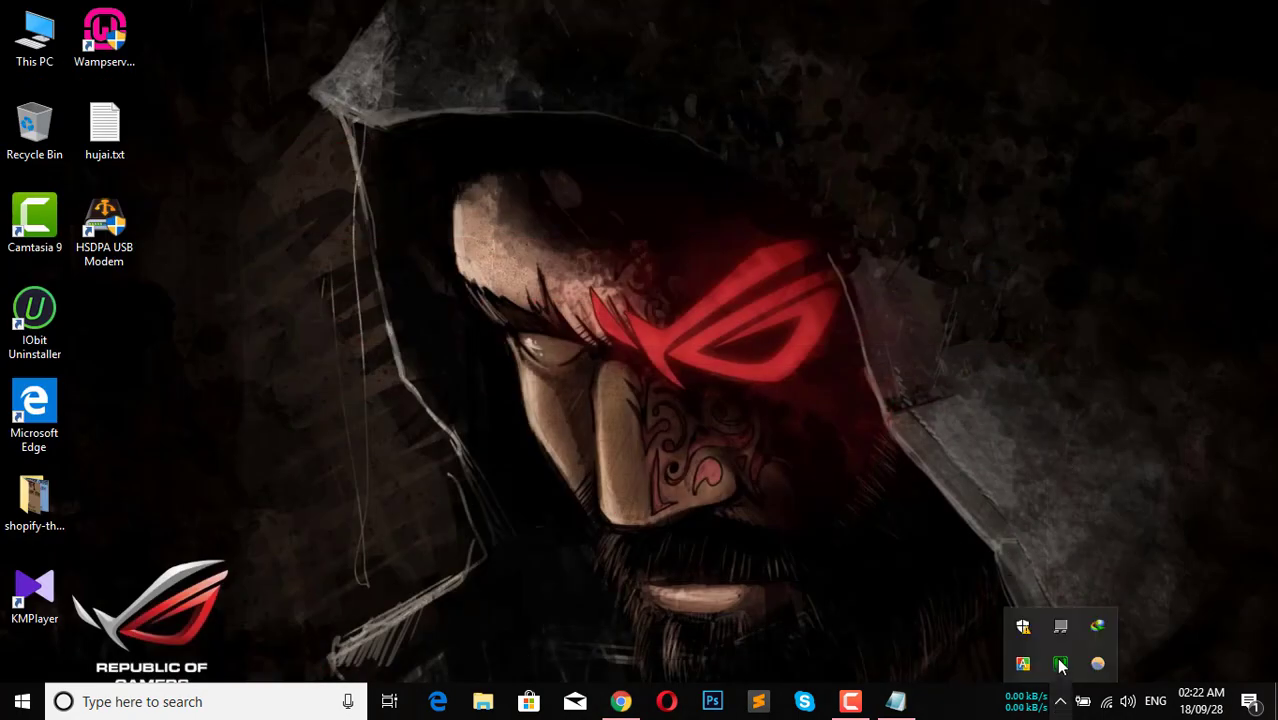
# Step: Copy the xdebug.remote_autostart=0, xdebug.remote_enable=0 and xdebug.profiler_enable=0 lines from the word.txt notes
pyautogui.click(896, 700)
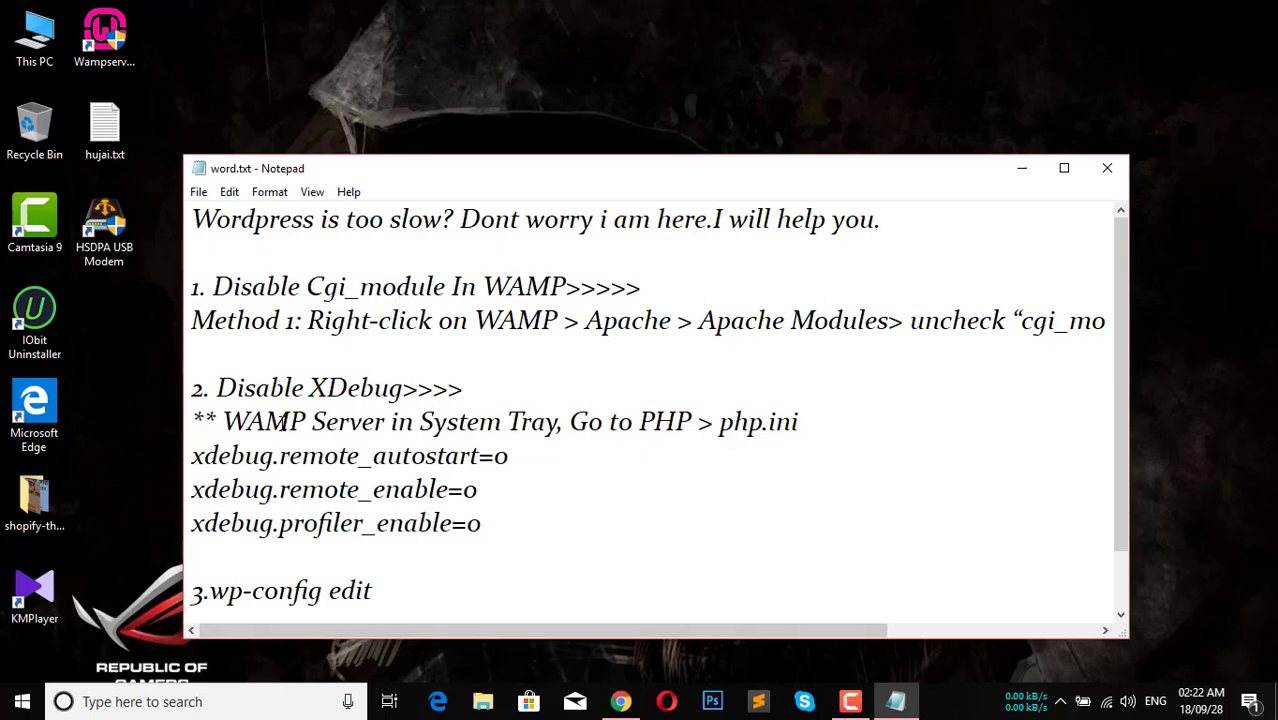
pyautogui.click(1060, 701)
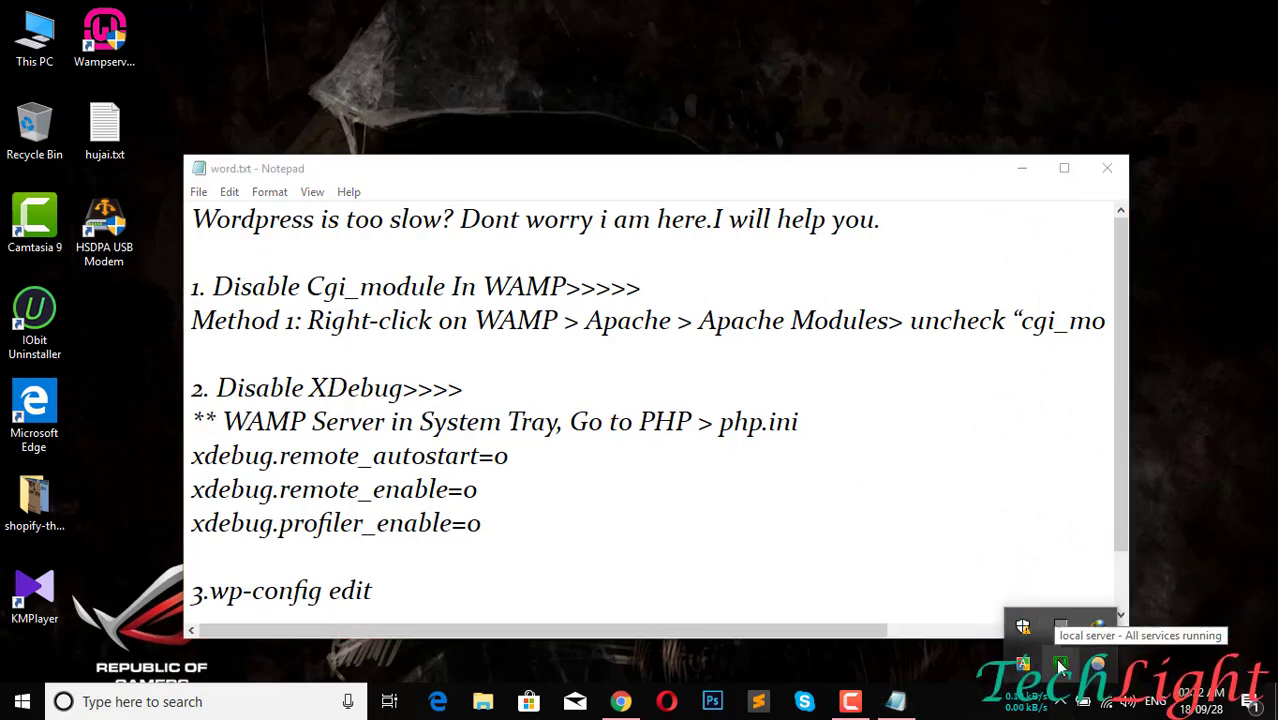
pyautogui.click(1060, 664)
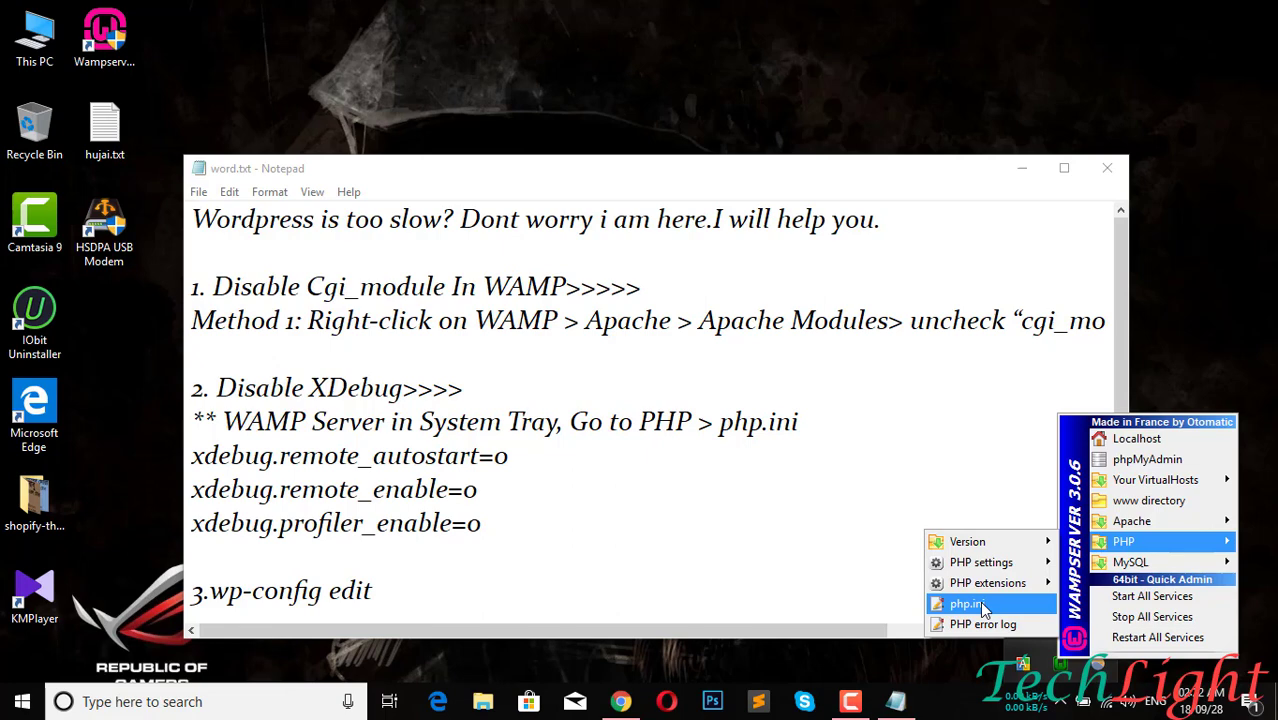
pyautogui.moveTo(502, 528); pyautogui.dragTo(205, 458)
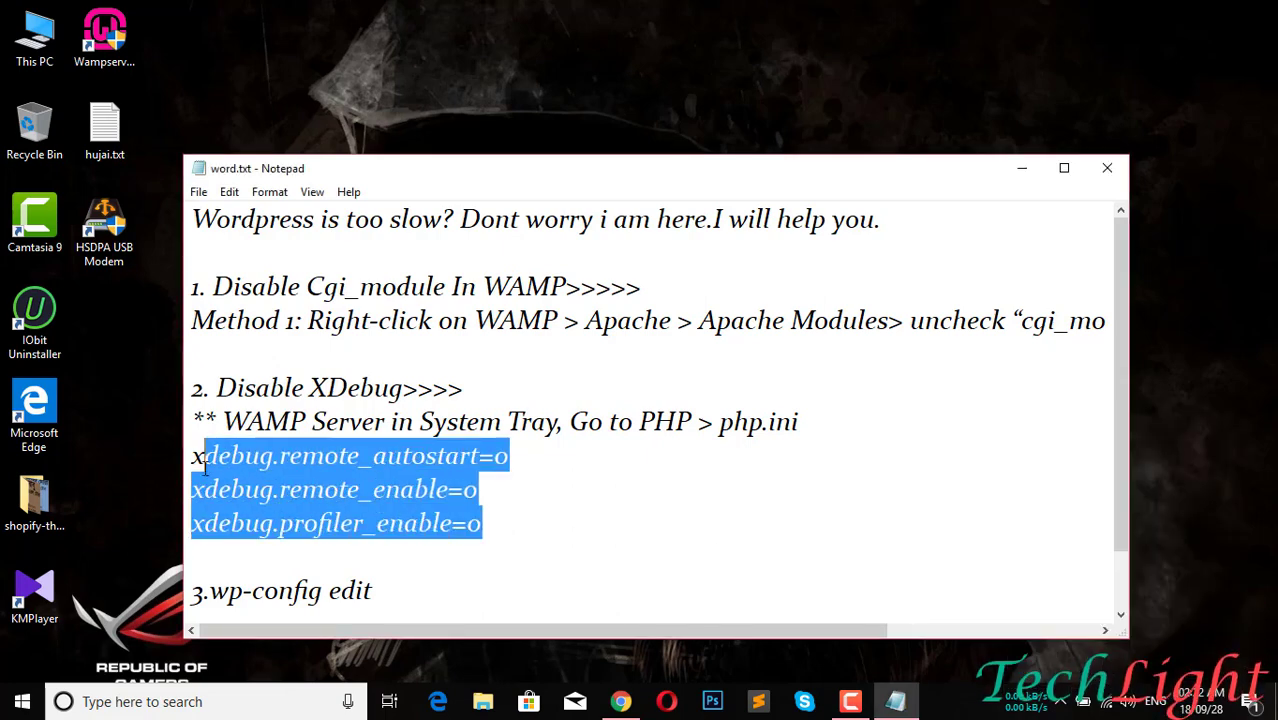
pyautogui.rightClick(255, 462)
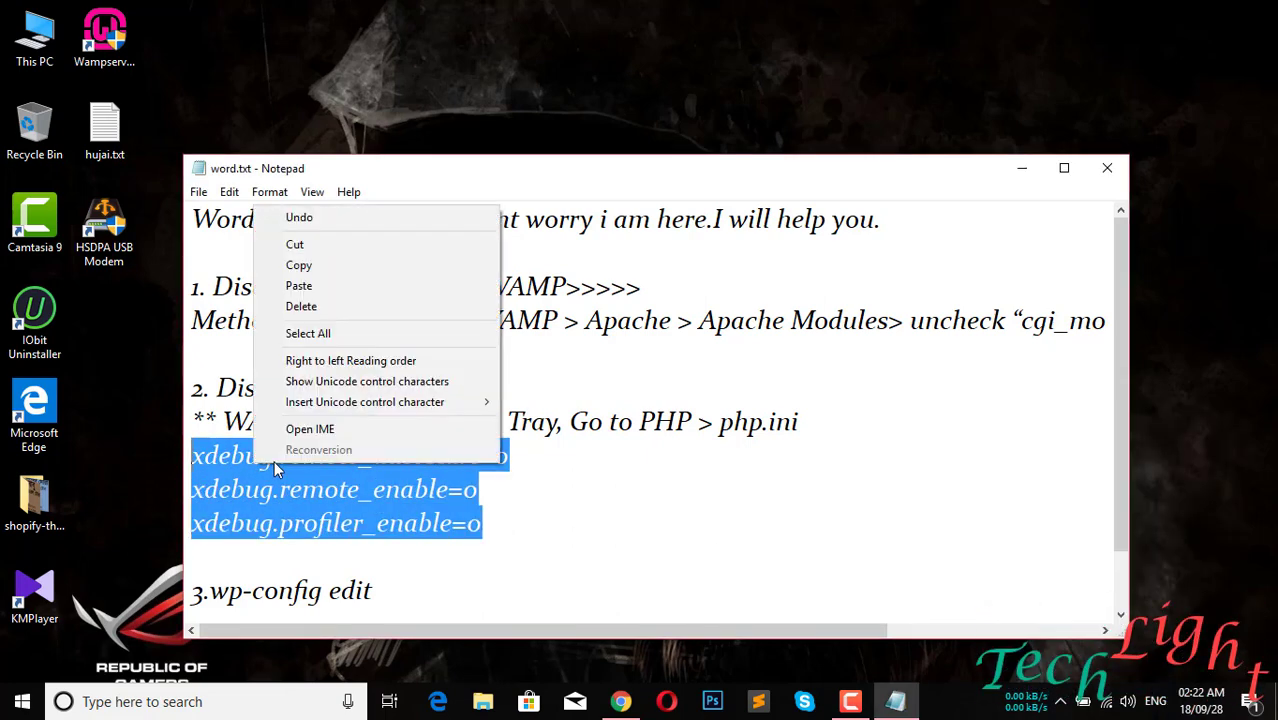
pyautogui.click(326, 265)
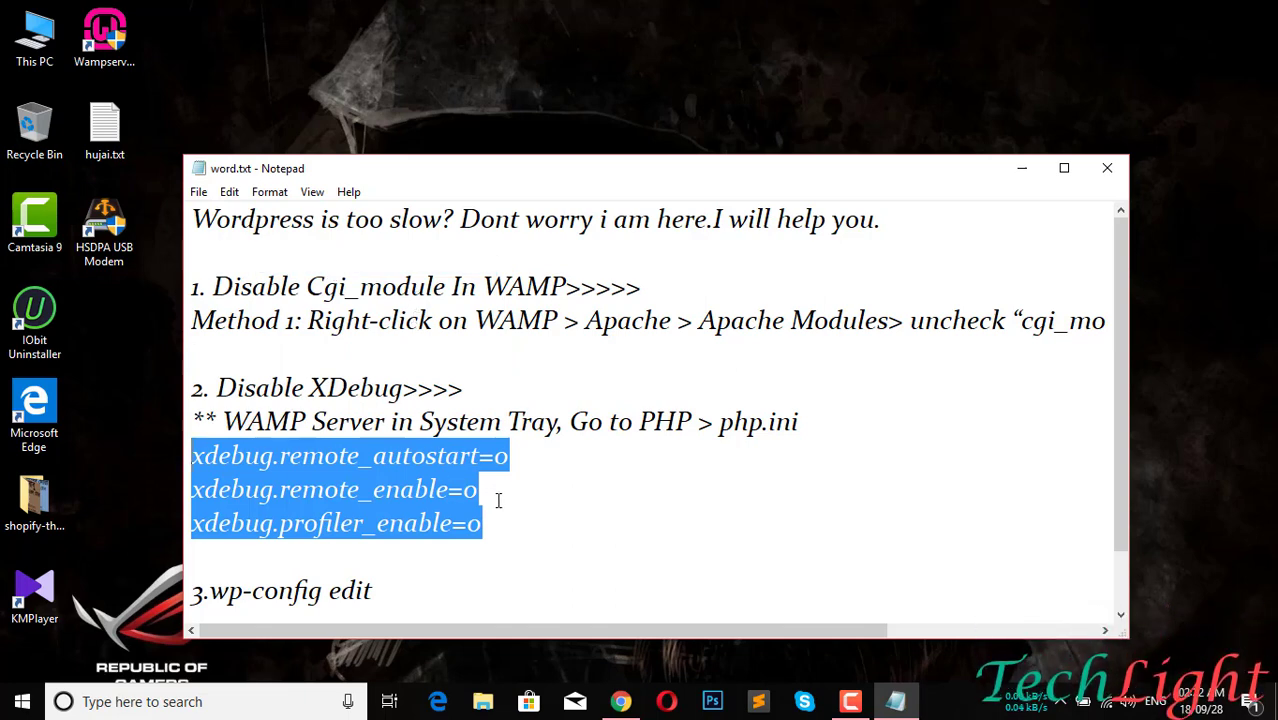
# Step: Open php.ini from WampServer's PHP options and paste the three copied xdebug lines at the end of the file
pyautogui.click(1057, 703)
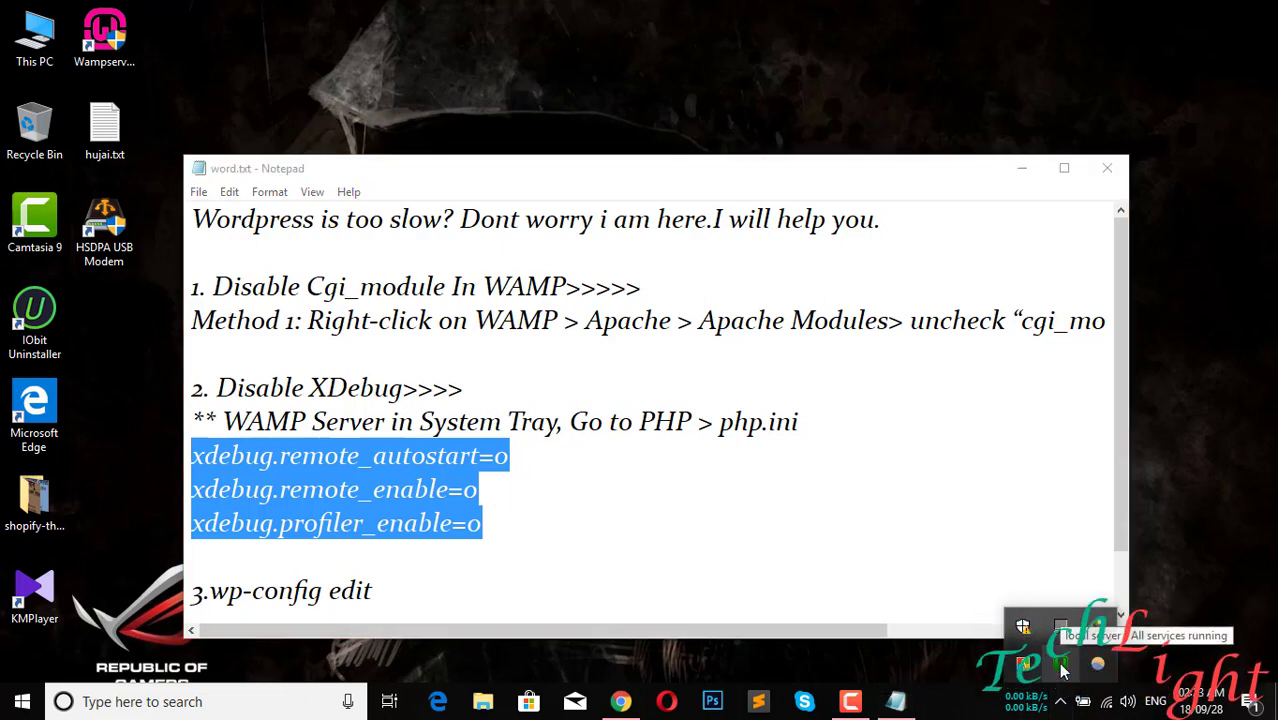
pyautogui.click(1062, 668)
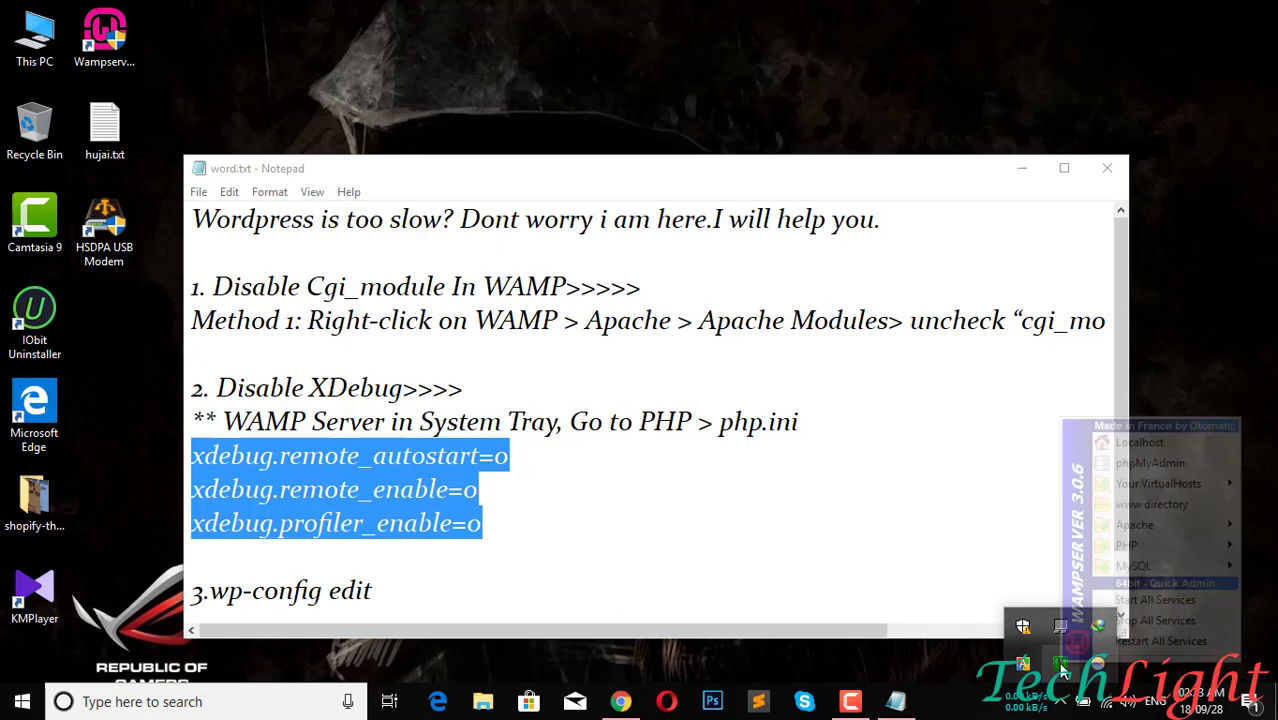
pyautogui.moveTo(1137, 554)
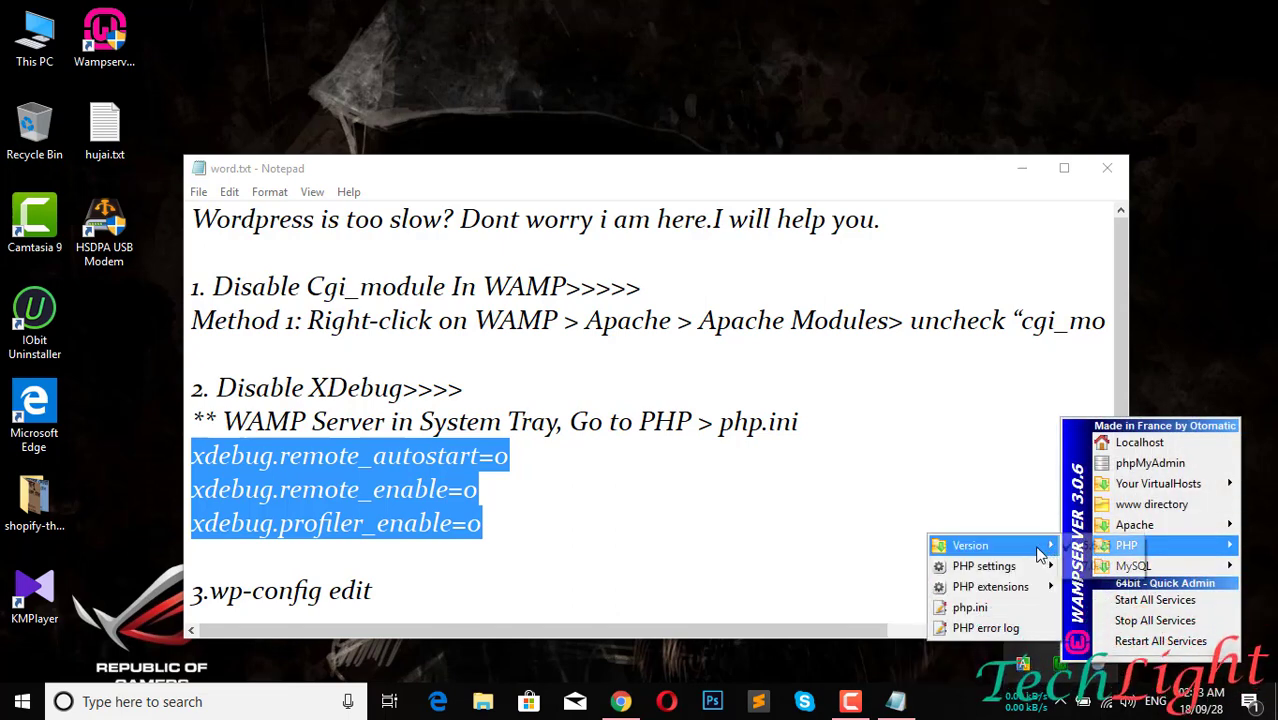
pyautogui.moveTo(1040, 554)
pyautogui.click(970, 607)
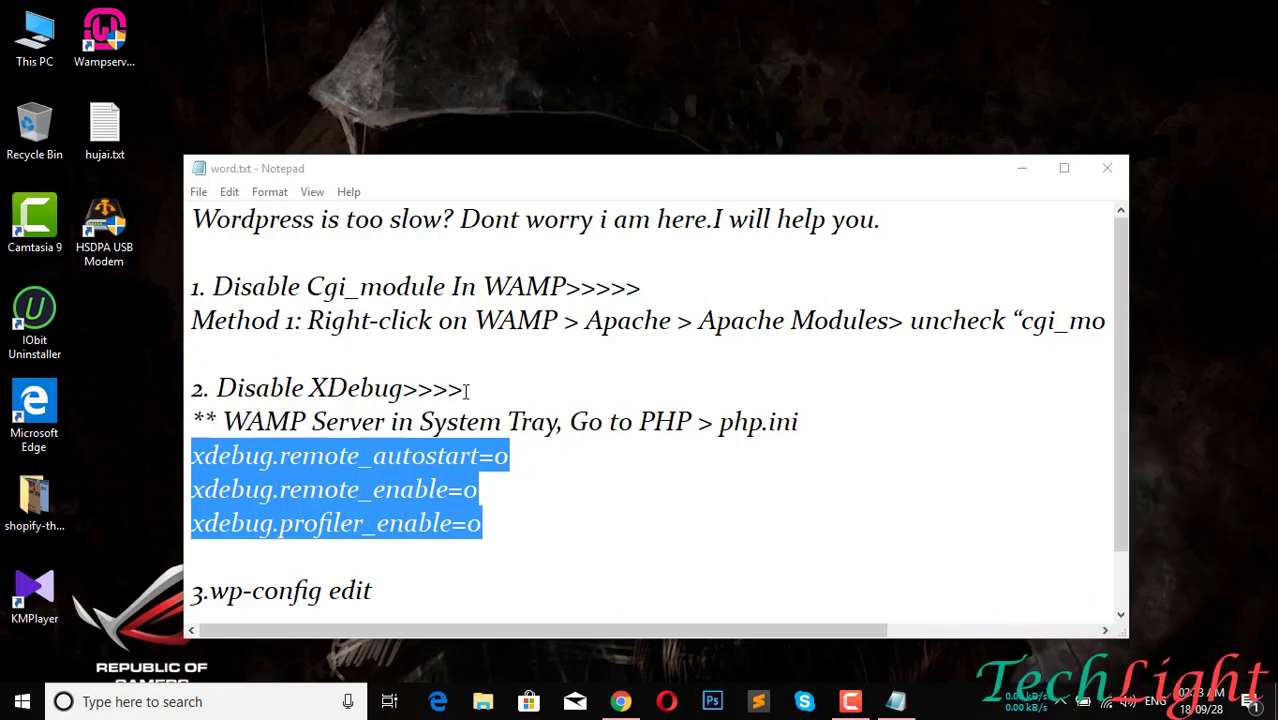
pyautogui.click(1066, 702)
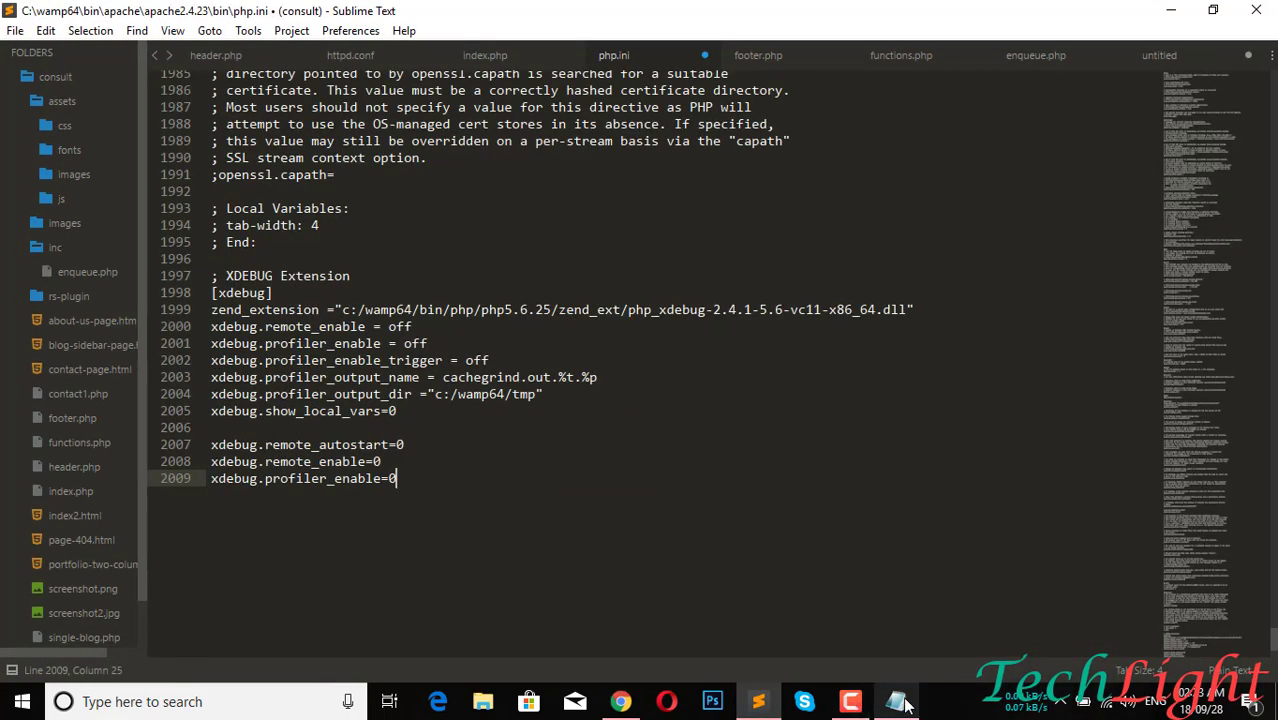
# Step: Save php.ini after comparing the added xdebug lines with the notes, and close Sublime Text
pyautogui.click(897, 690)
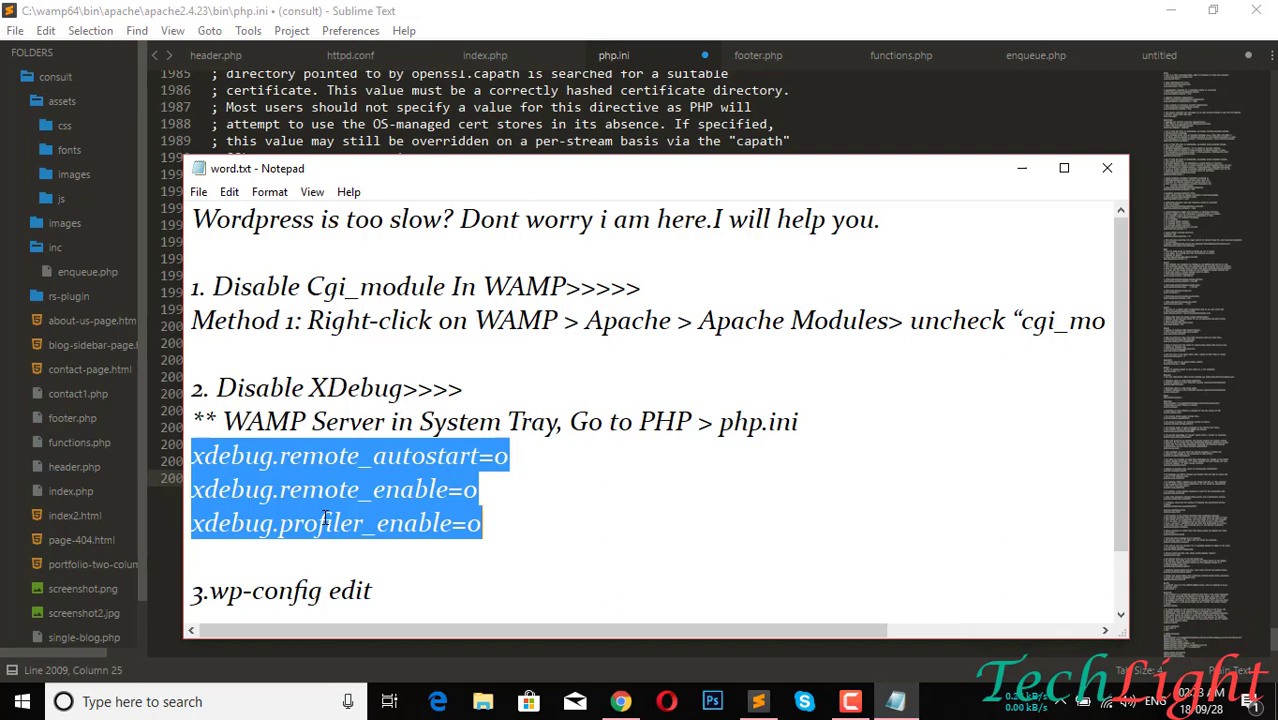
pyautogui.click(758, 701)
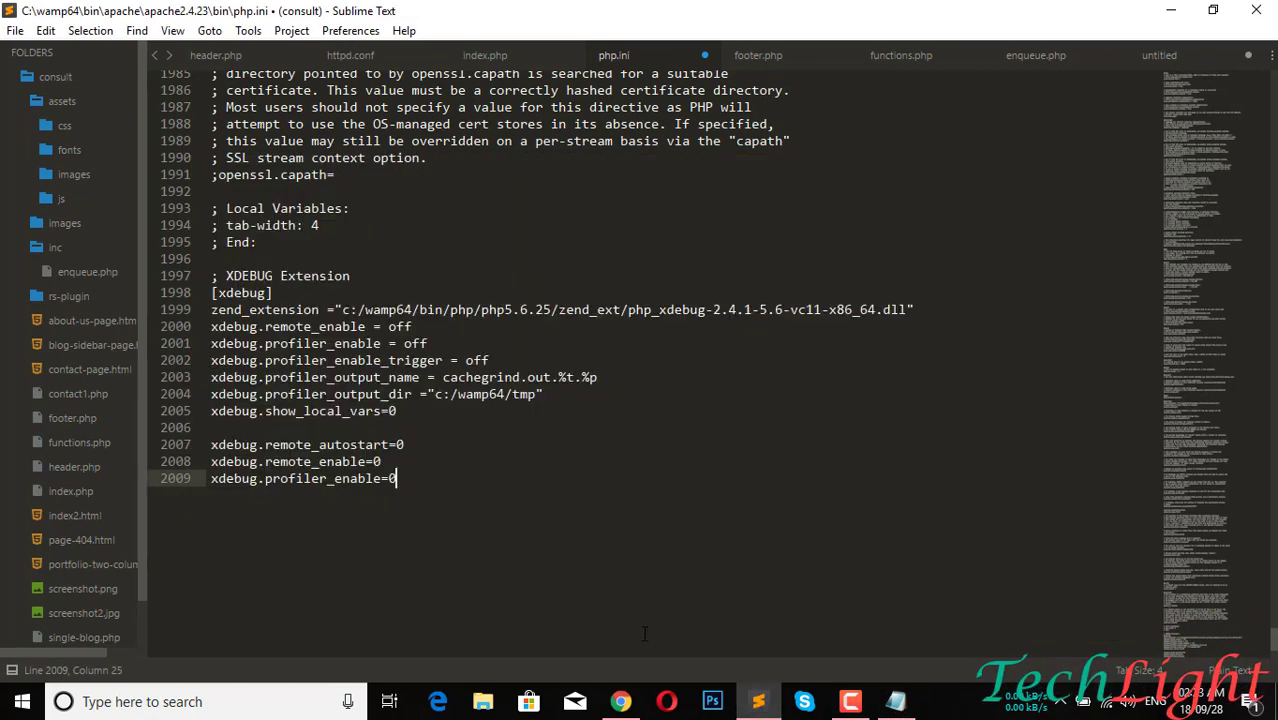
pyautogui.moveTo(400, 476); pyautogui.dragTo(190, 447)
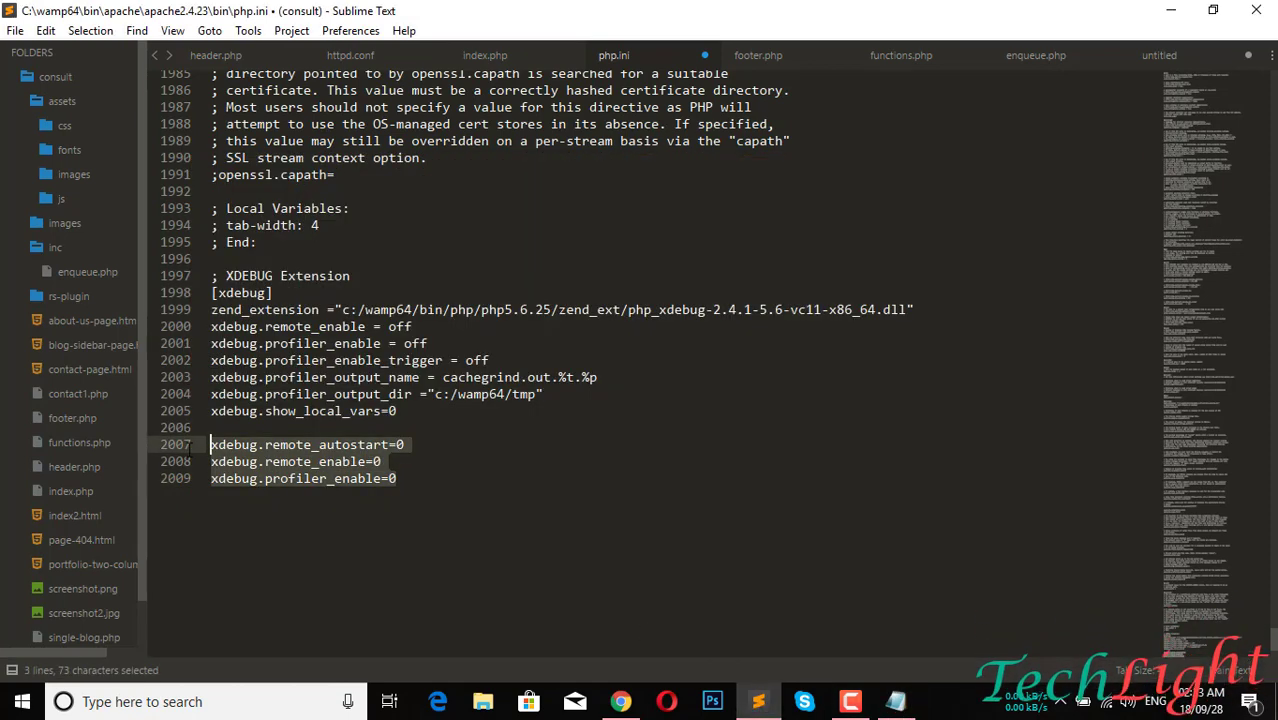
pyautogui.press('Right')
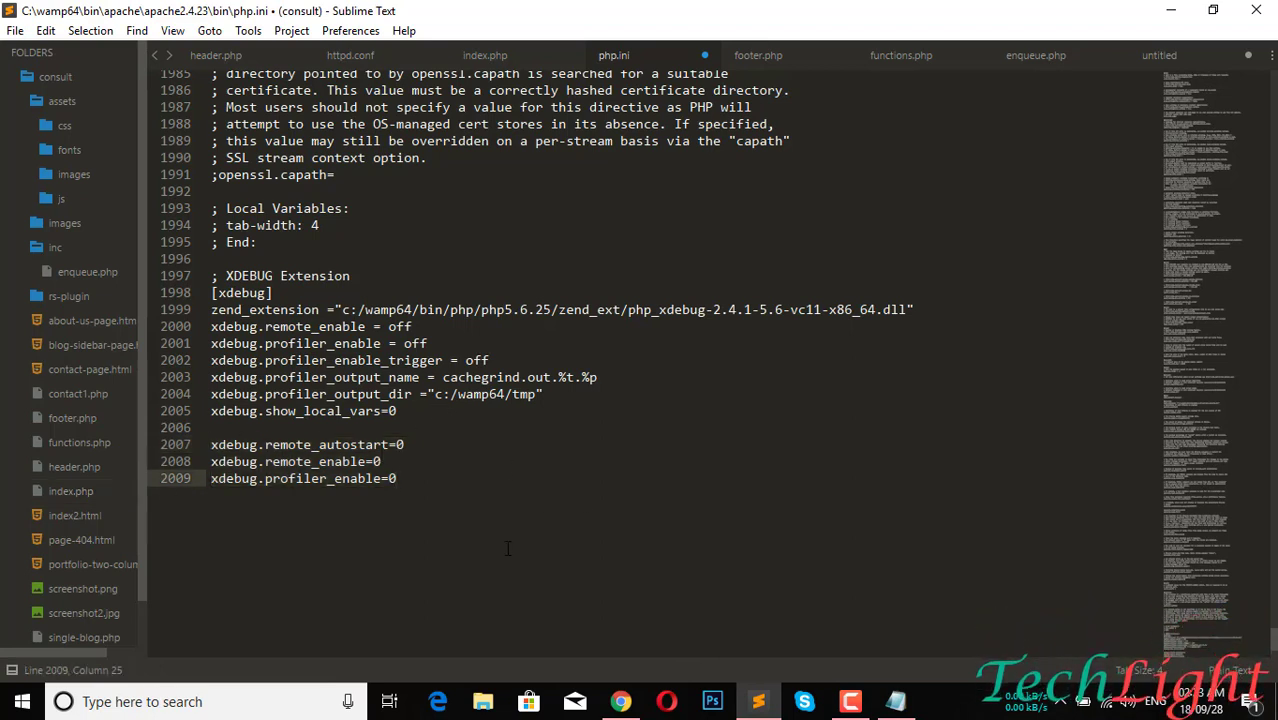
pyautogui.hotkey('ctrl', 's')
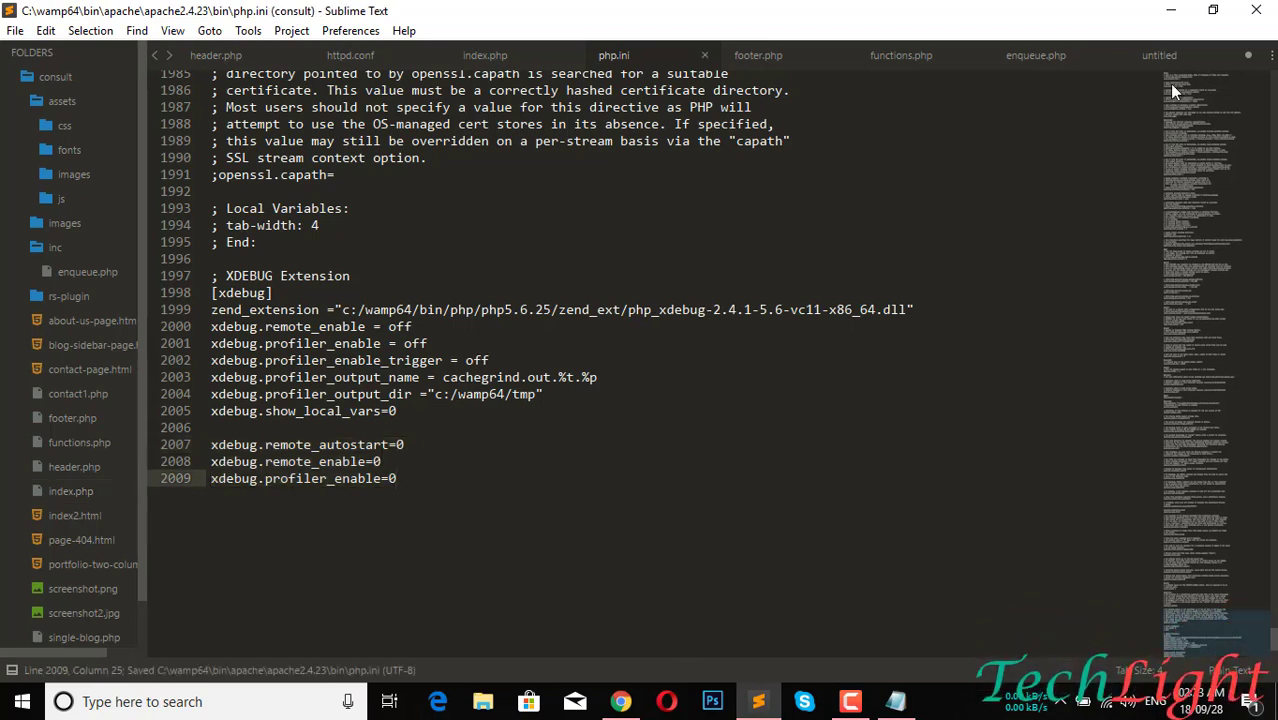
pyautogui.click(1256, 10)
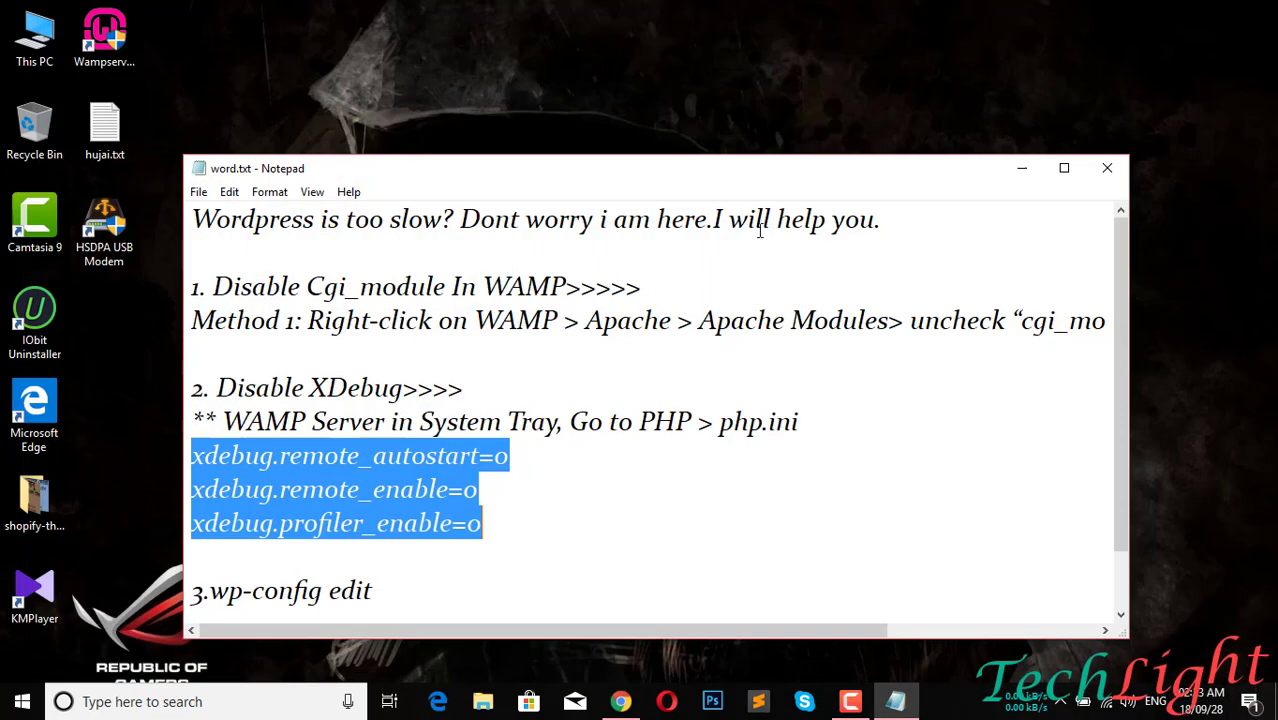
# Step: Copy the line define( 'WP_POST_REVISIONS', 1); from the wp-config section of word.txt and minimize the notes
pyautogui.scroll(-1, 680, 374)
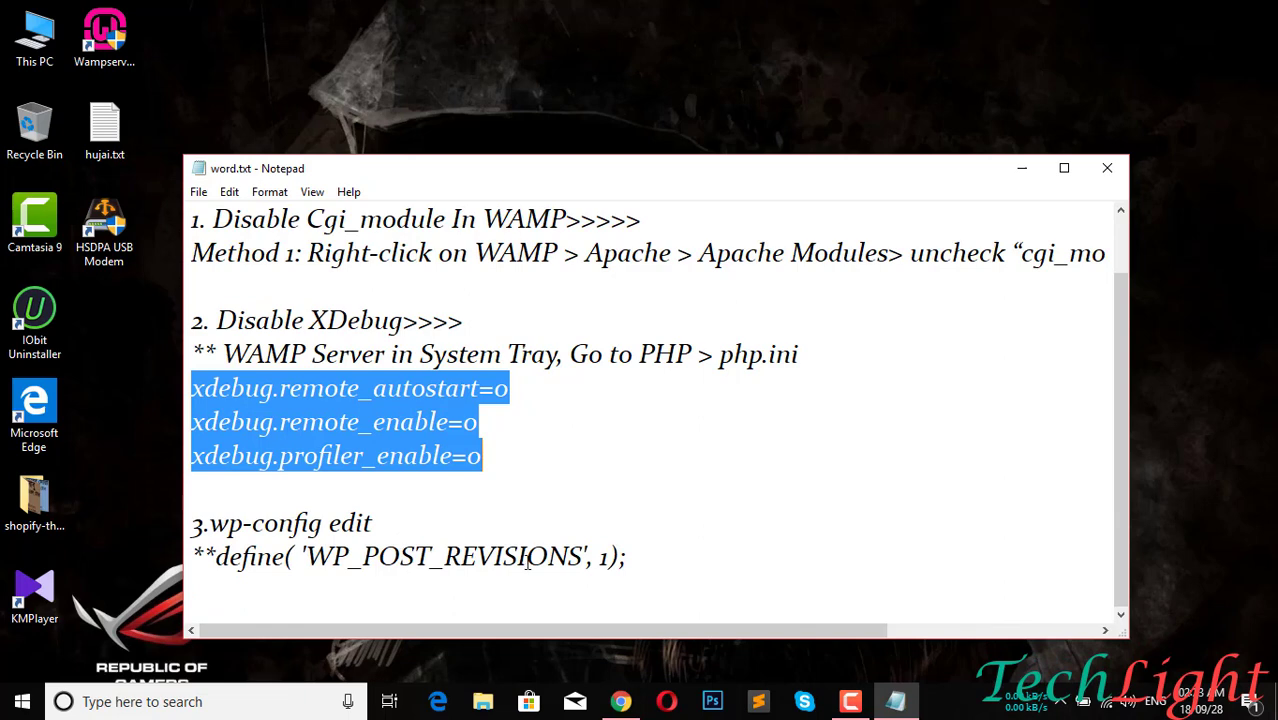
pyautogui.moveTo(630, 556); pyautogui.dragTo(224, 556)
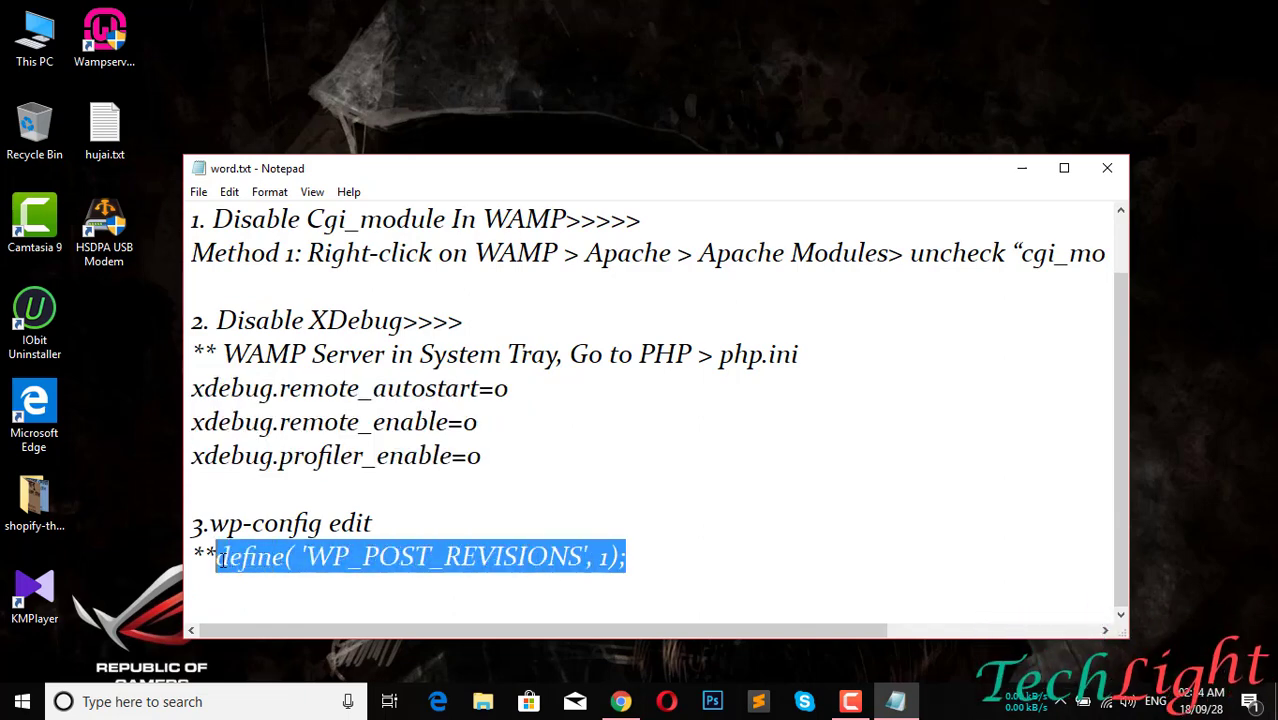
pyautogui.rightClick(256, 563)
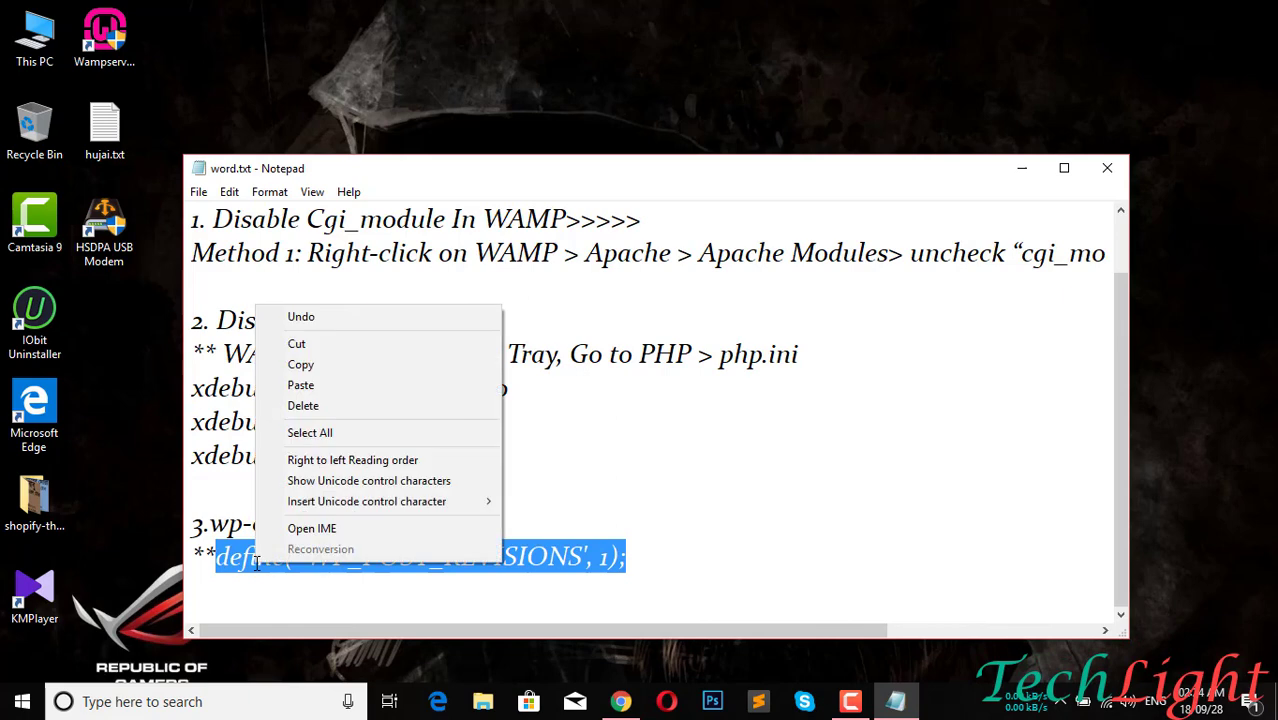
pyautogui.click(330, 370)
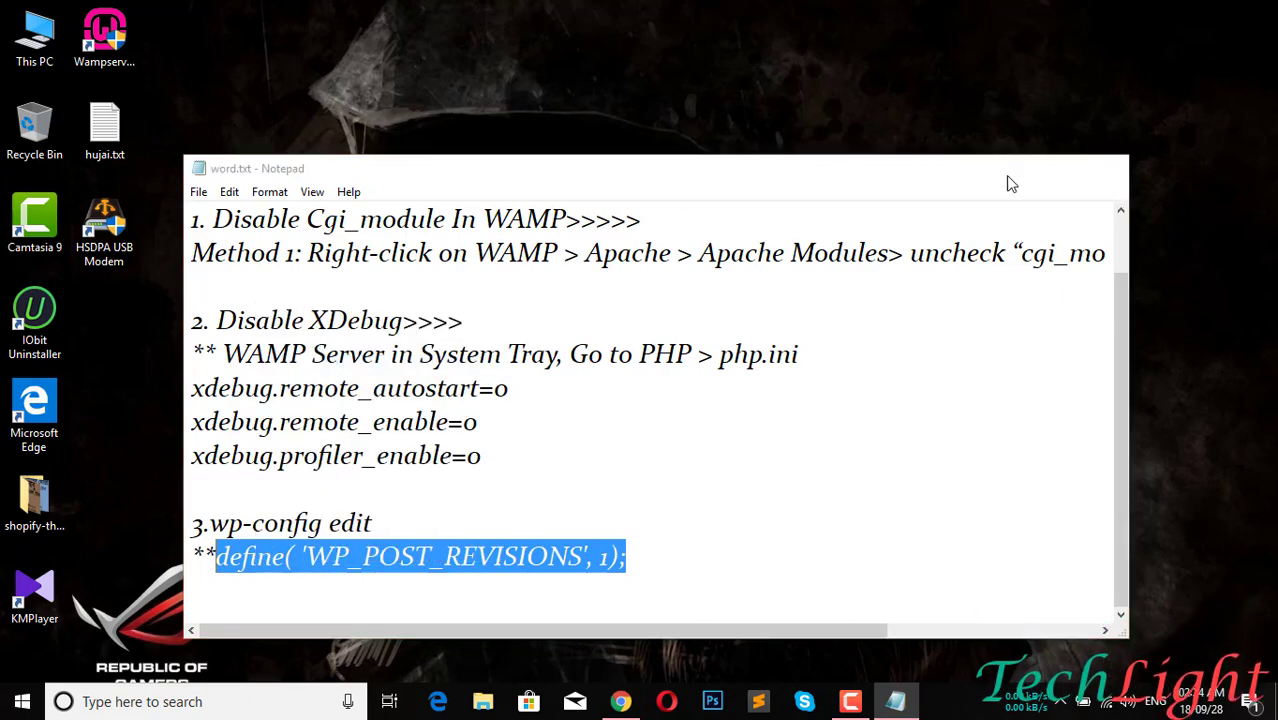
pyautogui.click(1021, 168)
# Step: Browse in File Explorer to the WordPress site's folder, C:\wamp64\www\wp
pyautogui.doubleClick(35, 40)
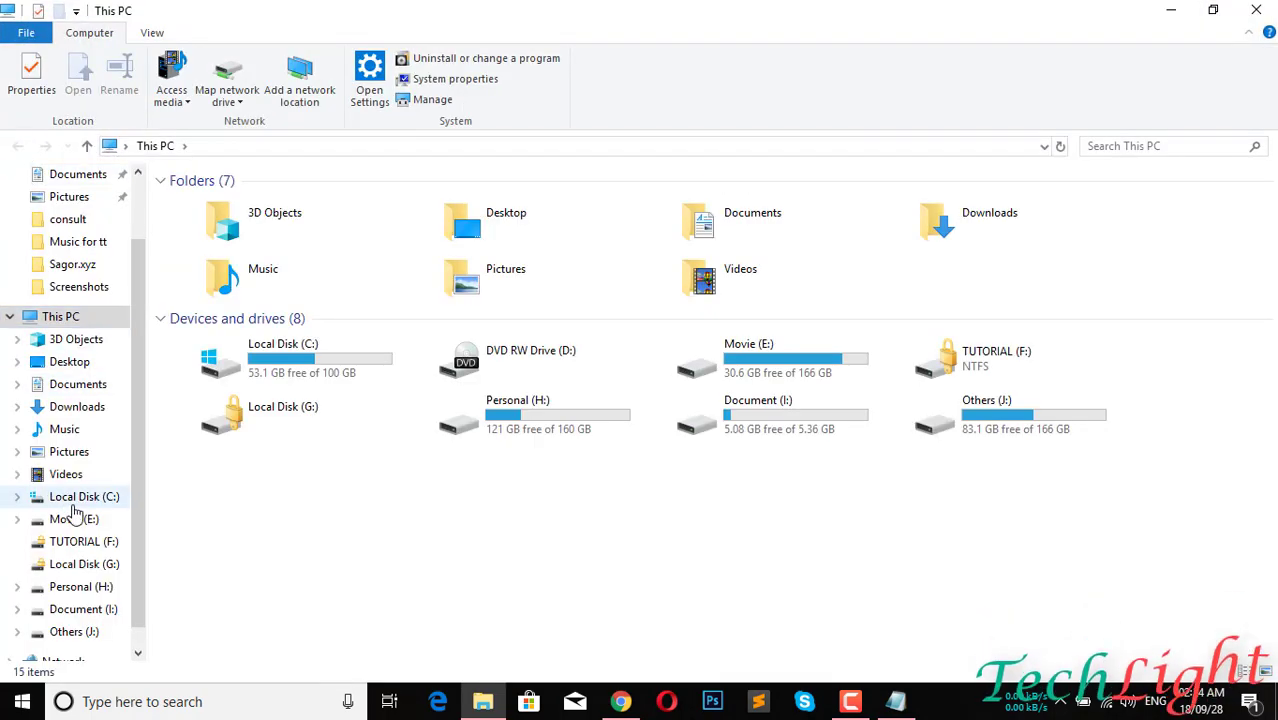
pyautogui.click(115, 496)
pyautogui.doubleClick(257, 363)
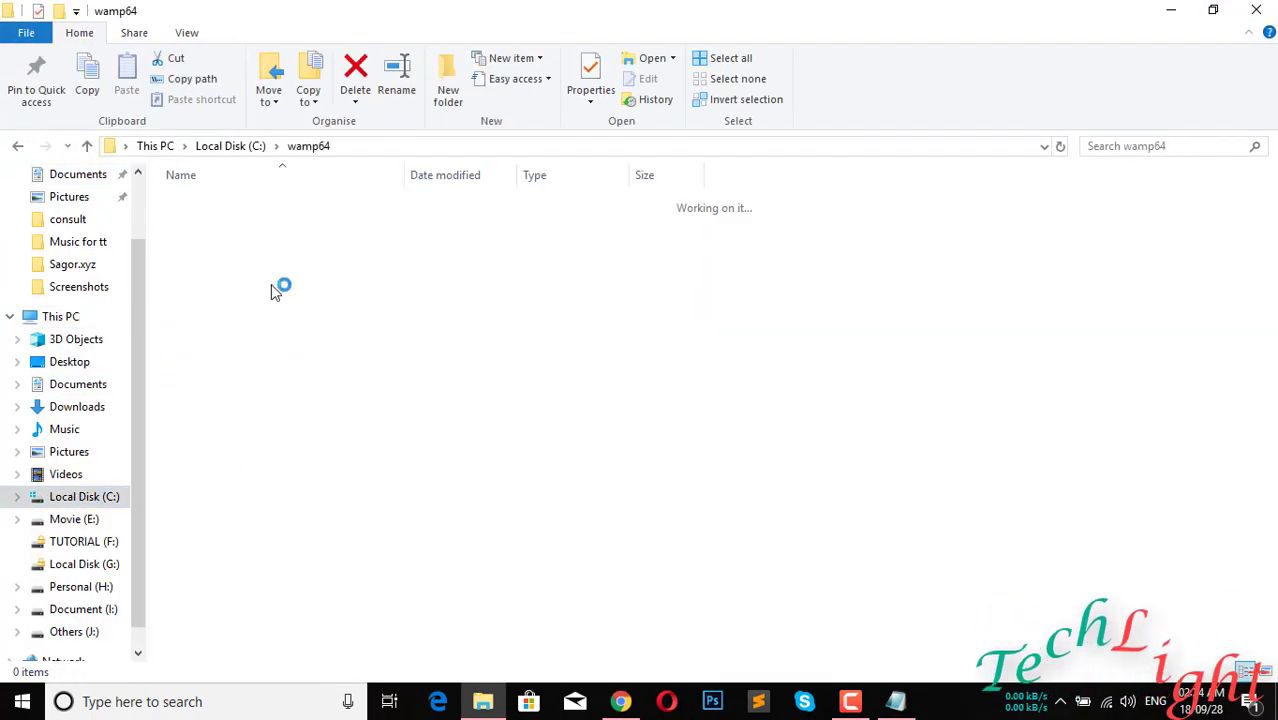
pyautogui.doubleClick(228, 362)
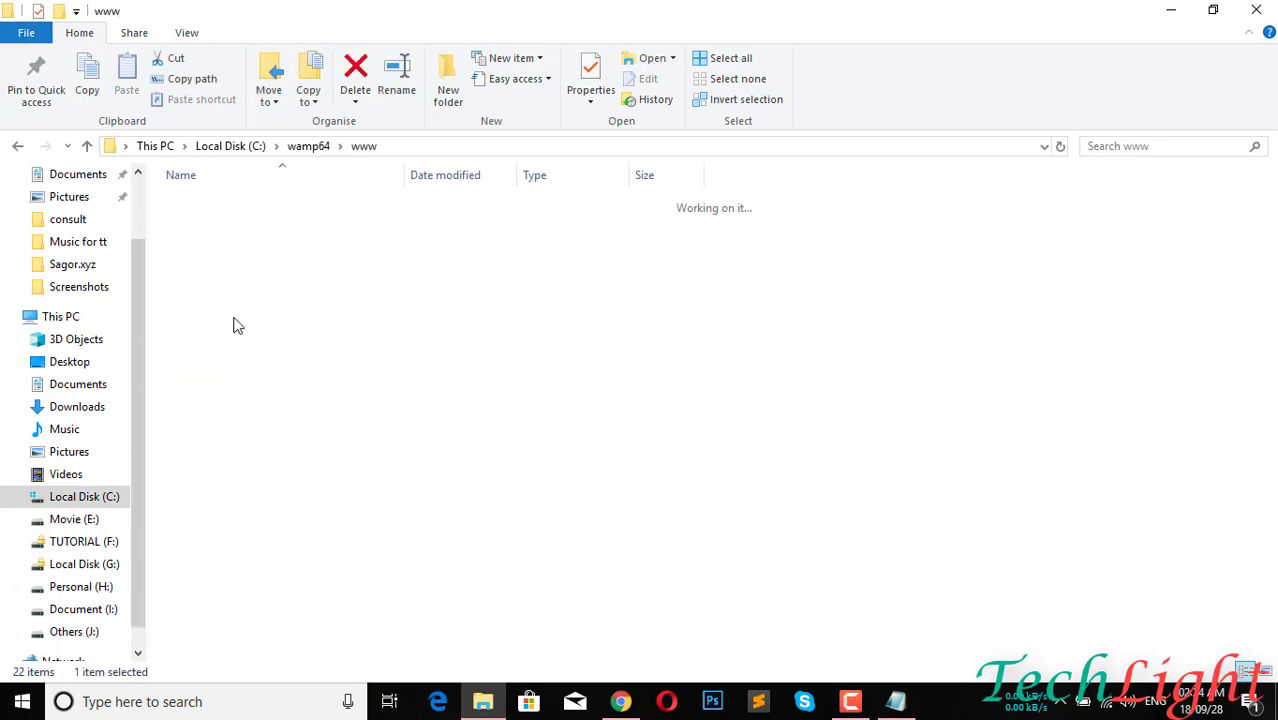
pyautogui.click(237, 266)
pyautogui.doubleClick(237, 266)
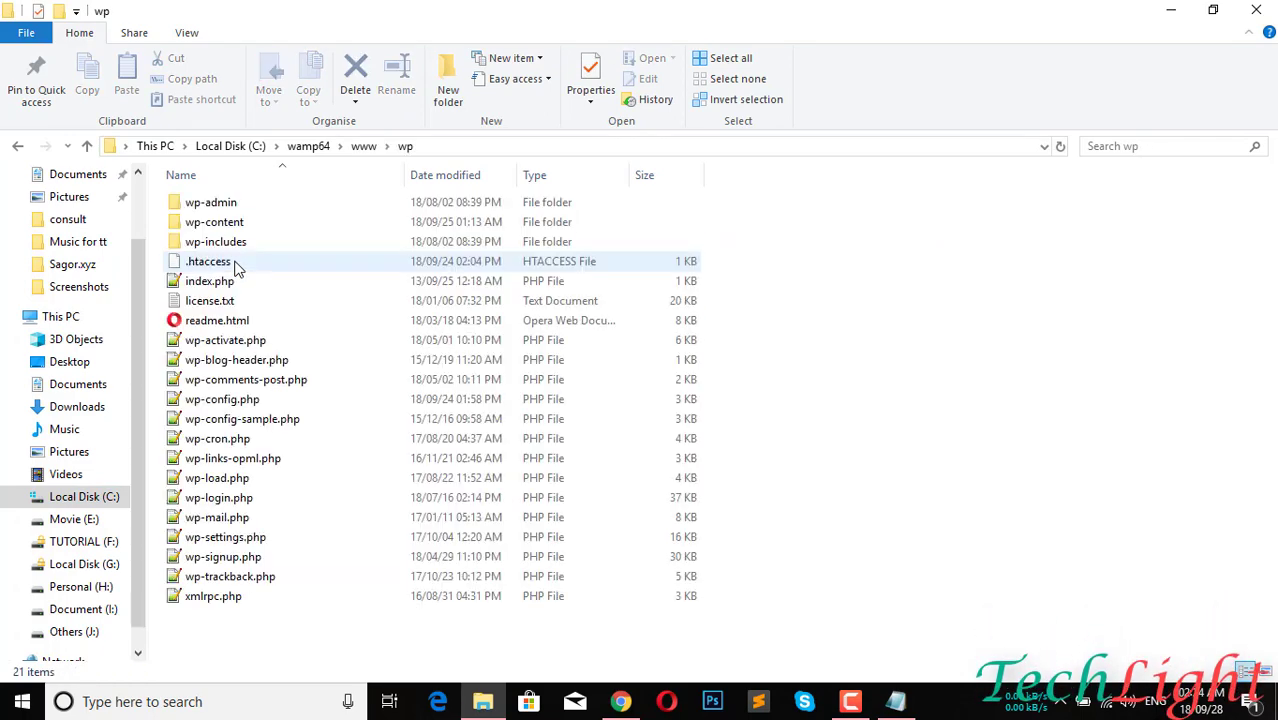
pyautogui.doubleClick(243, 224)
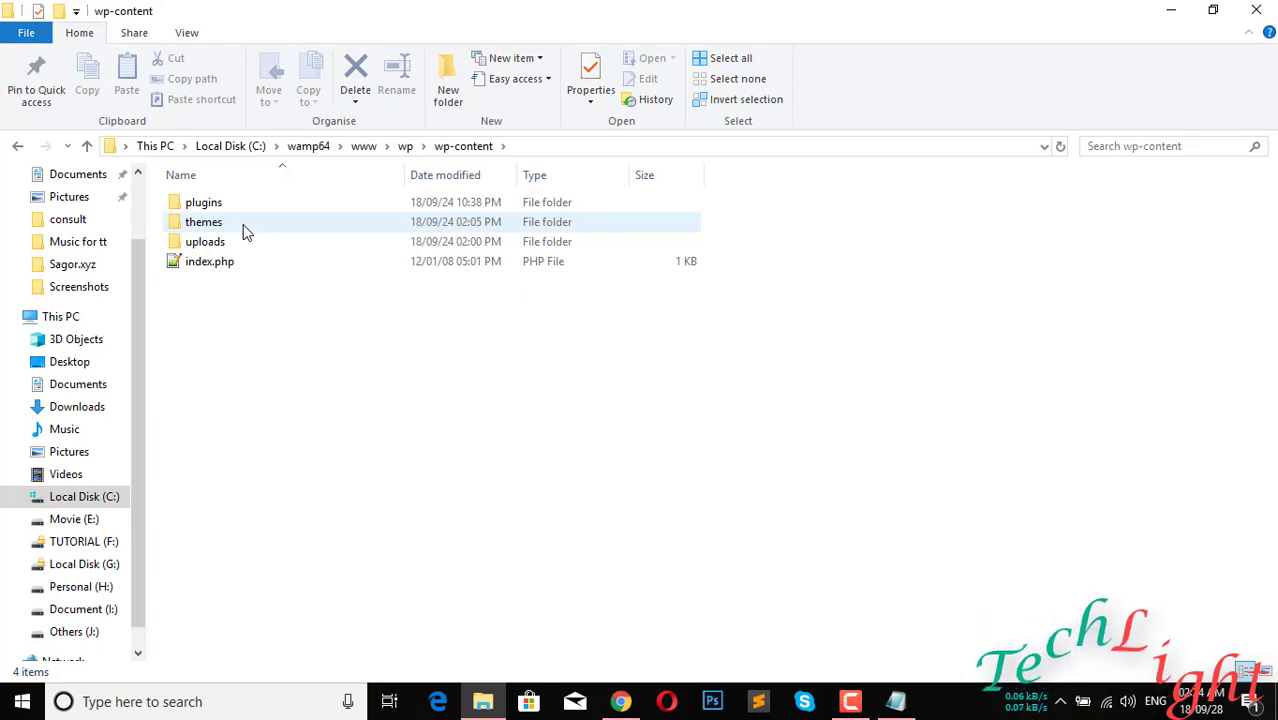
pyautogui.click(87, 146)
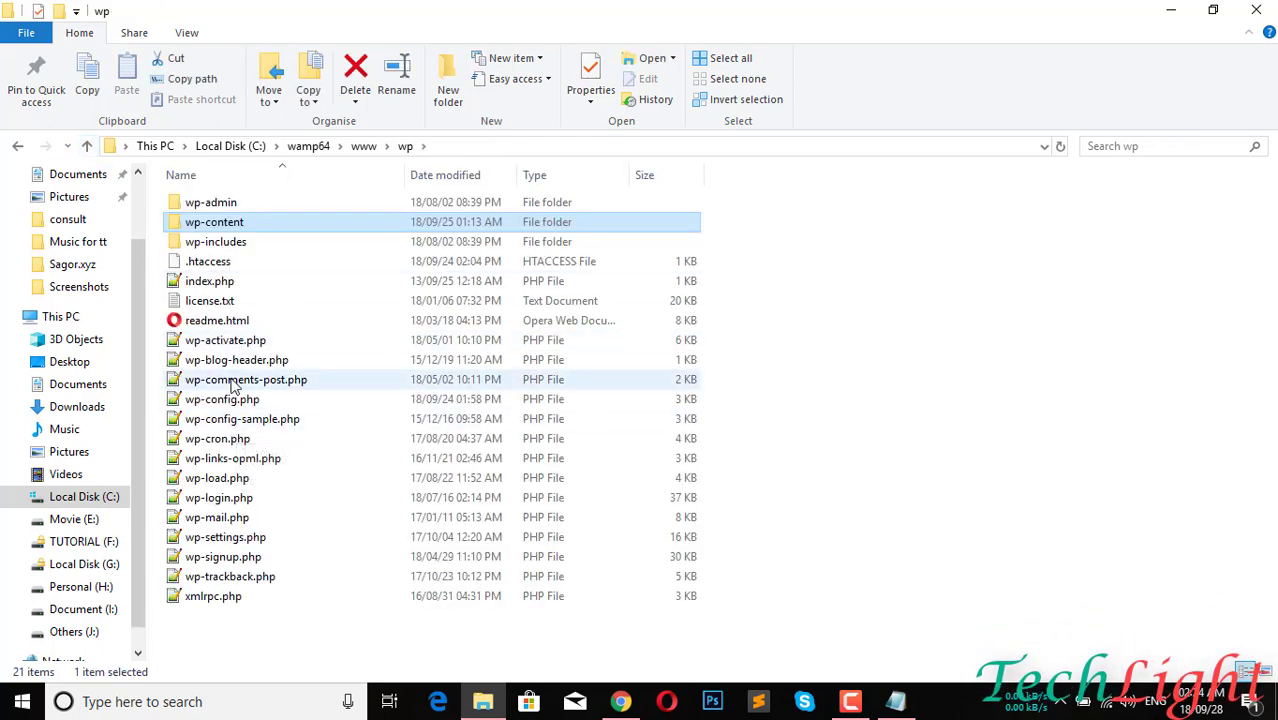
# Step: Add define( 'WP_POST_REVISIONS', 1); under a "DB post Revision" comment after DB_COLLATE in wp-config.php, save it and close the windows
pyautogui.click(243, 401)
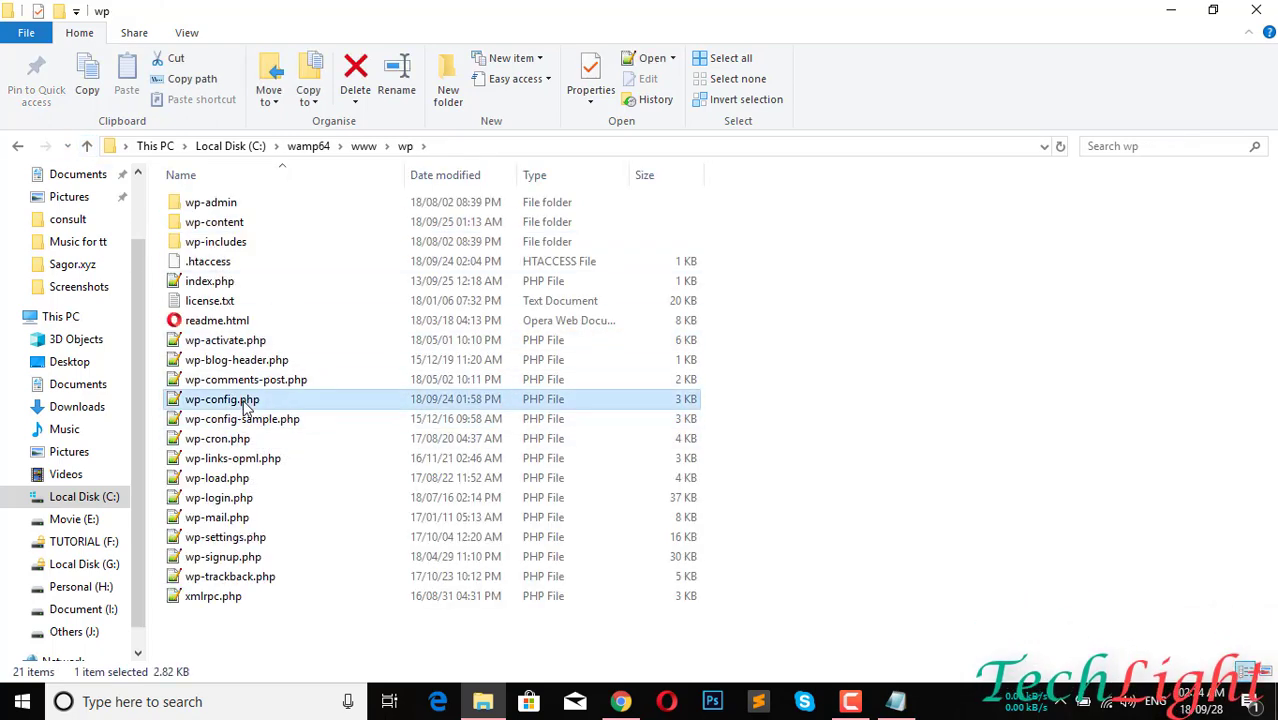
pyautogui.doubleClick(243, 401)
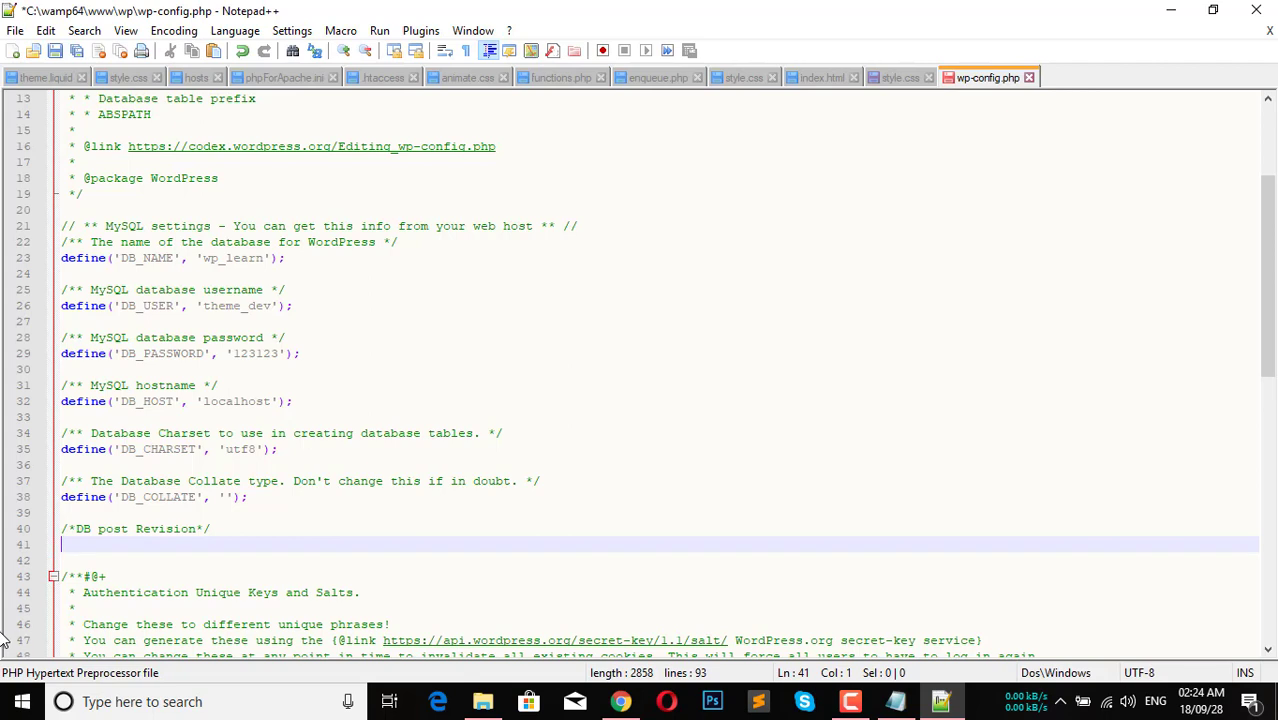
pyautogui.hotkey('ctrl', 'v')
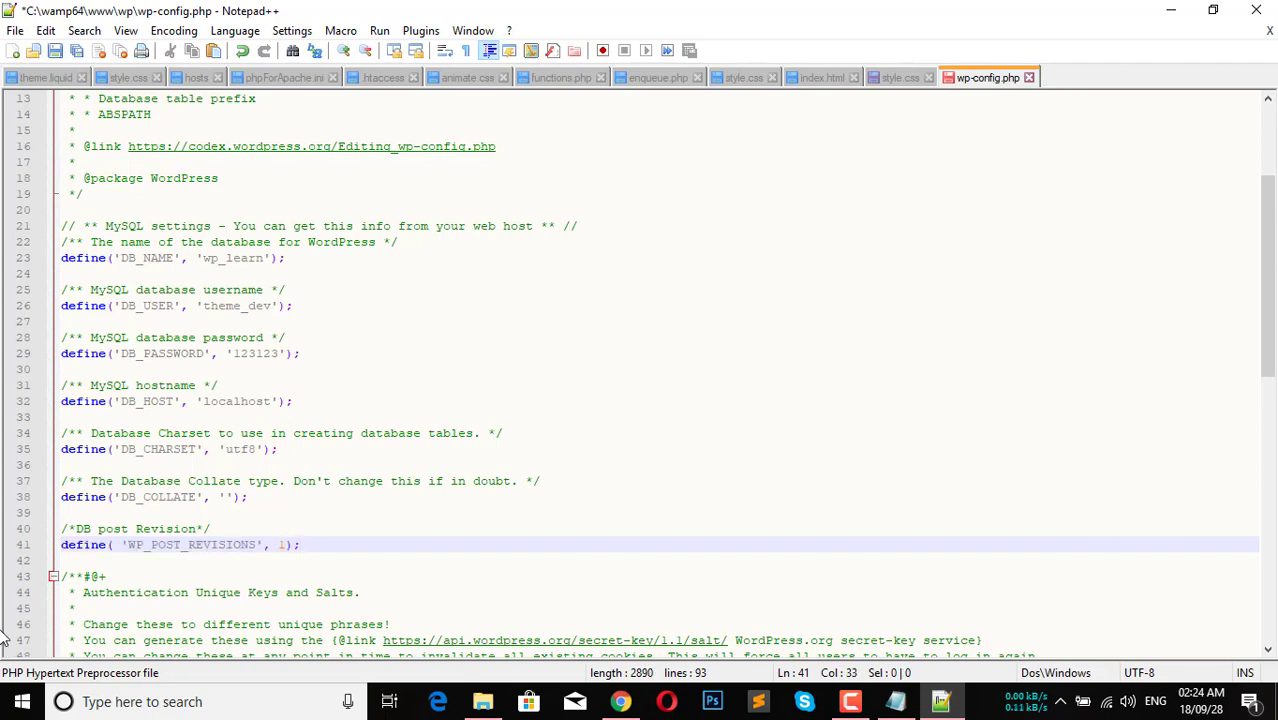
pyautogui.hotkey('ctrl', 's')
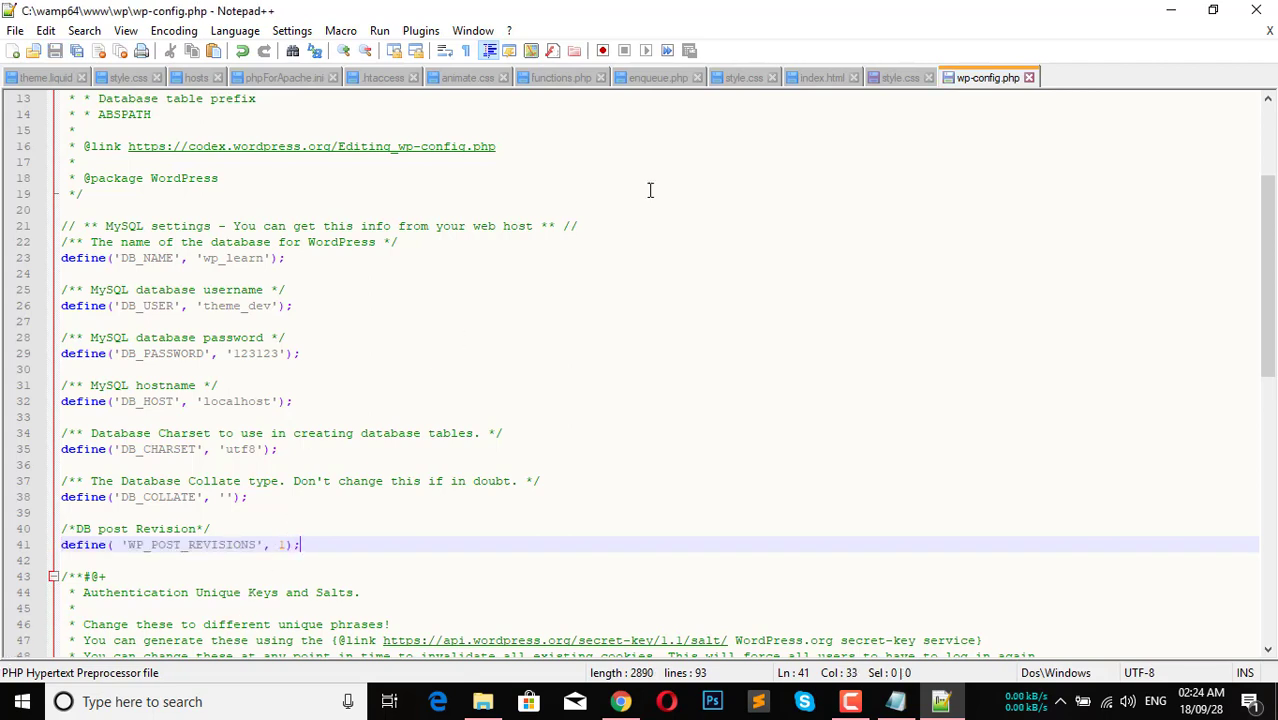
pyautogui.click(1256, 10)
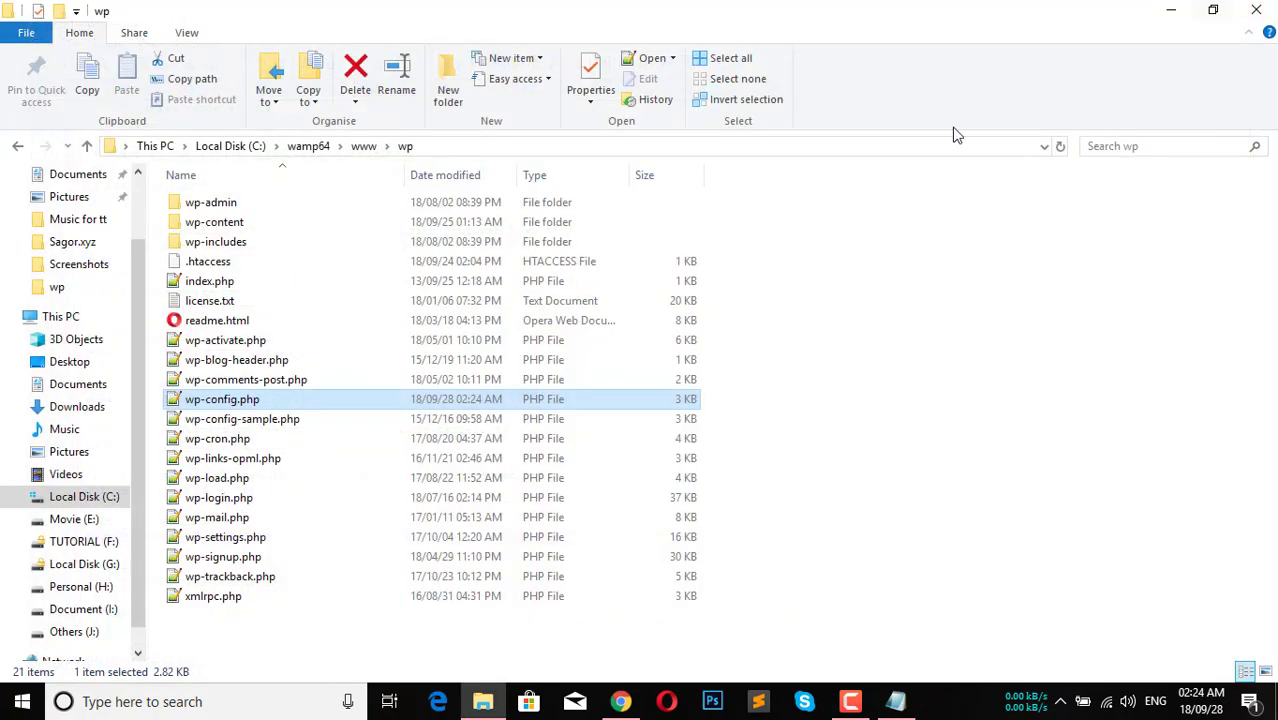
pyautogui.click(1260, 14)
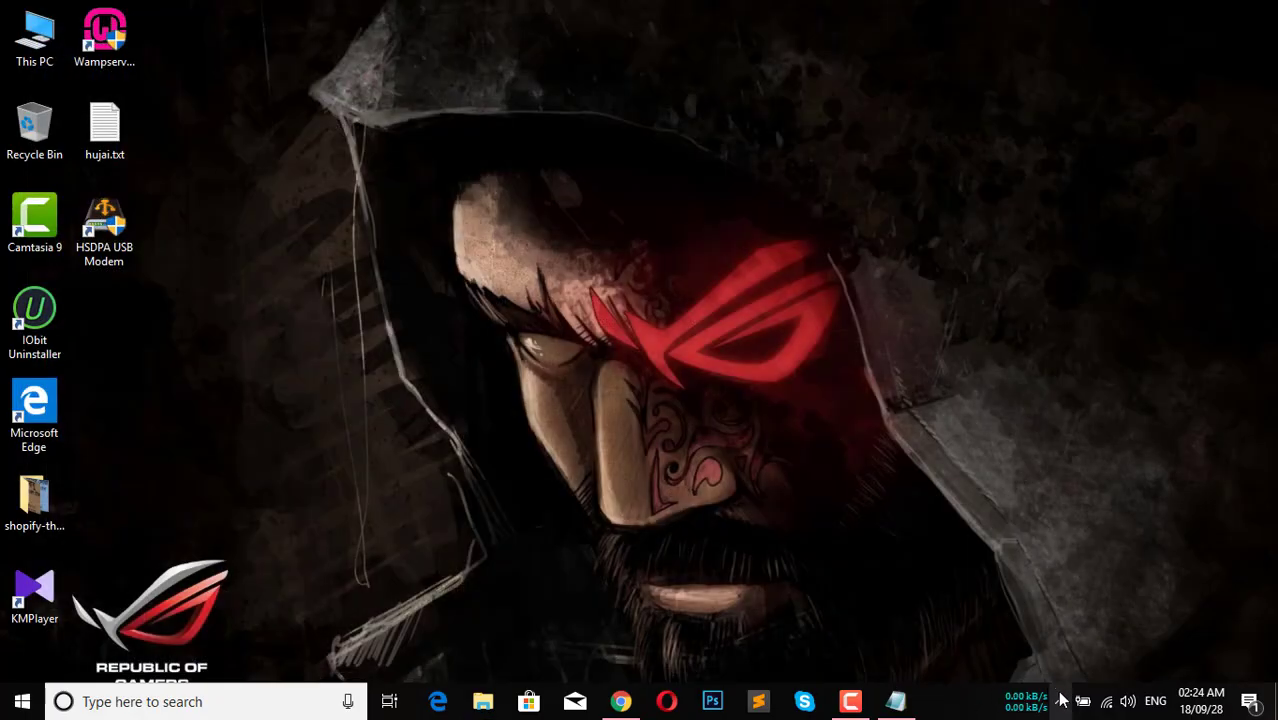
# Step: Switch to Chrome and open the WampServer homepage at localhost to view its projects
pyautogui.click(621, 701)
pyautogui.write('localhost')
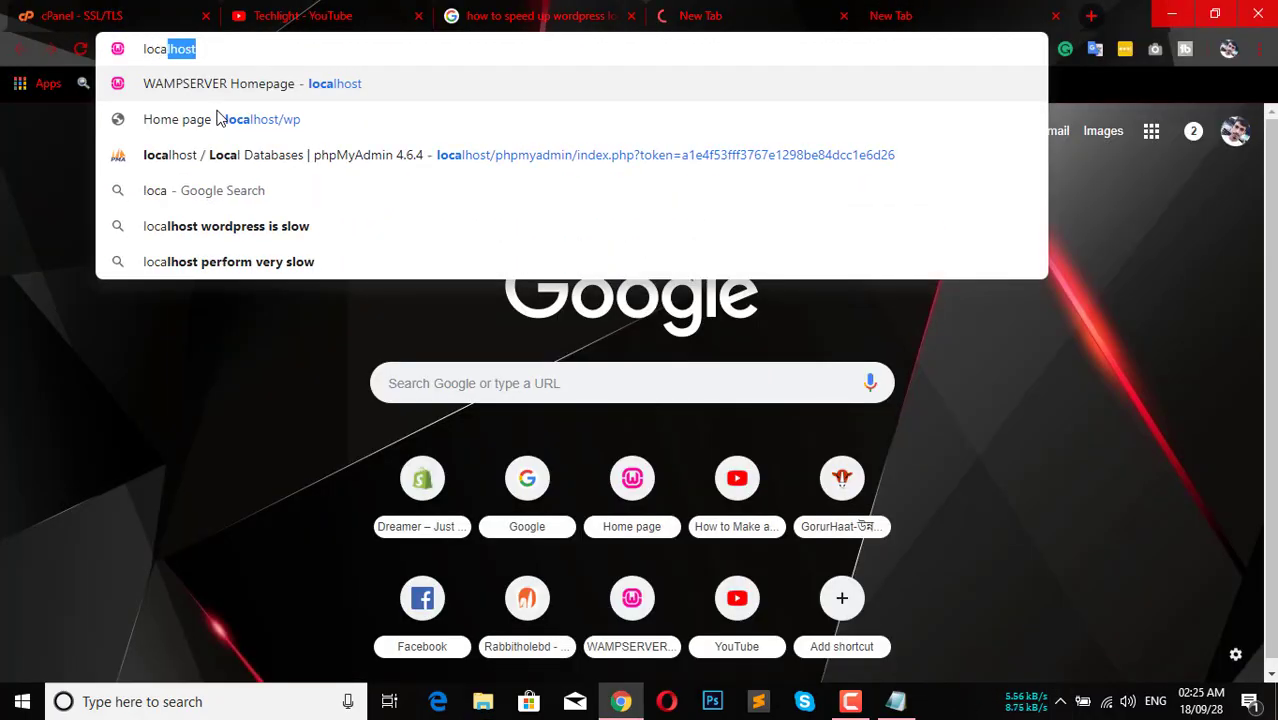
pyautogui.press('Return')
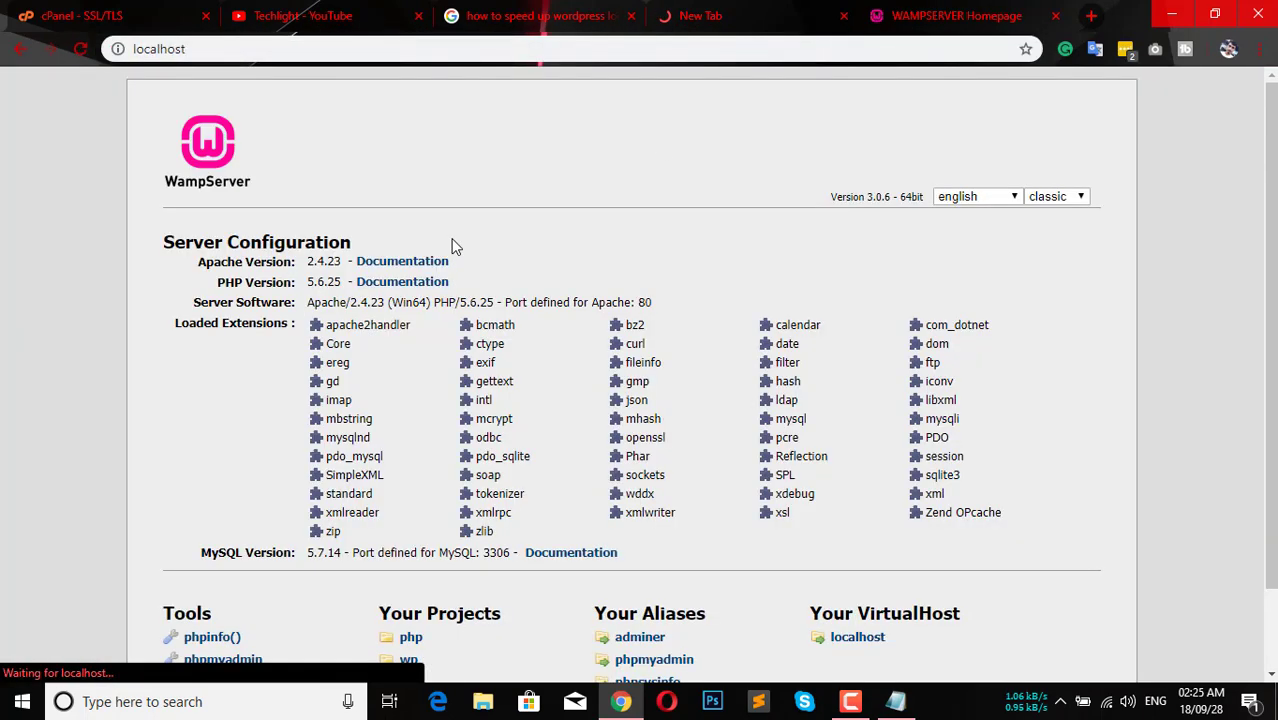
pyautogui.scroll(-2, 455, 245)
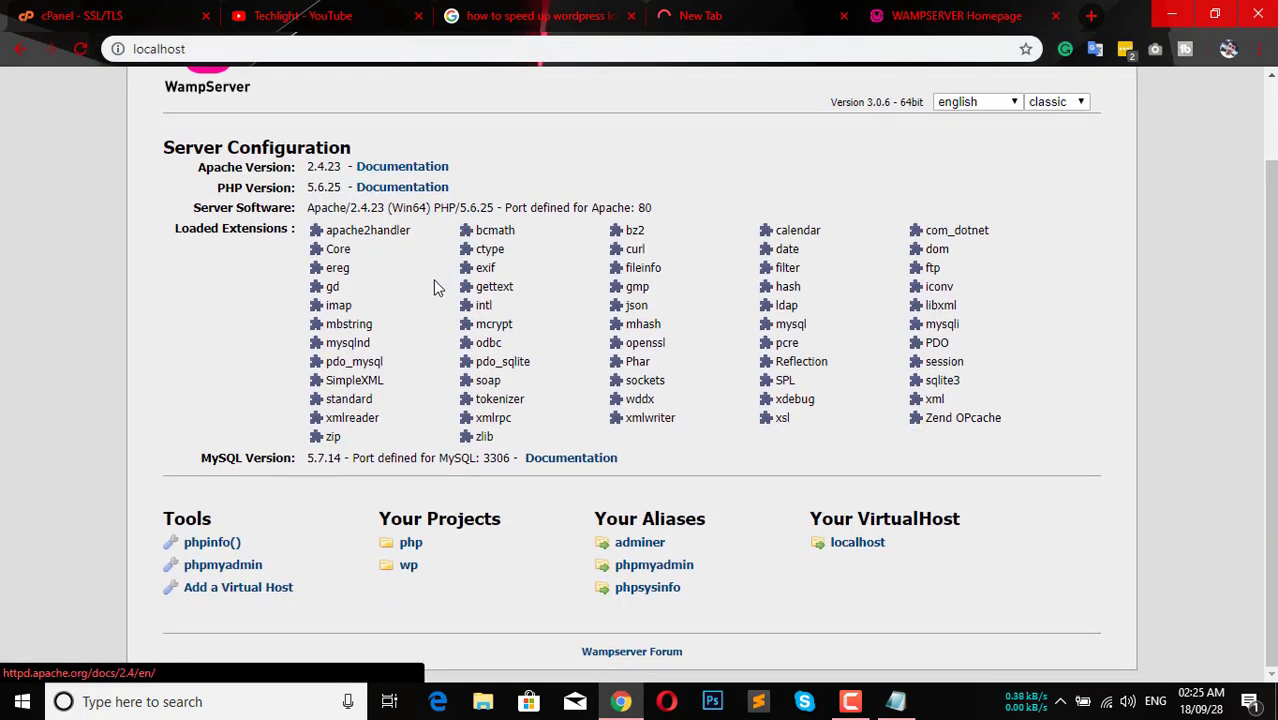
# Step: Load the WordPress site at localhost/wp and look through its home page to check how it loads
pyautogui.click(296, 18)
pyautogui.click(660, 18)
pyautogui.click(660, 50)
pyautogui.write('/wp')
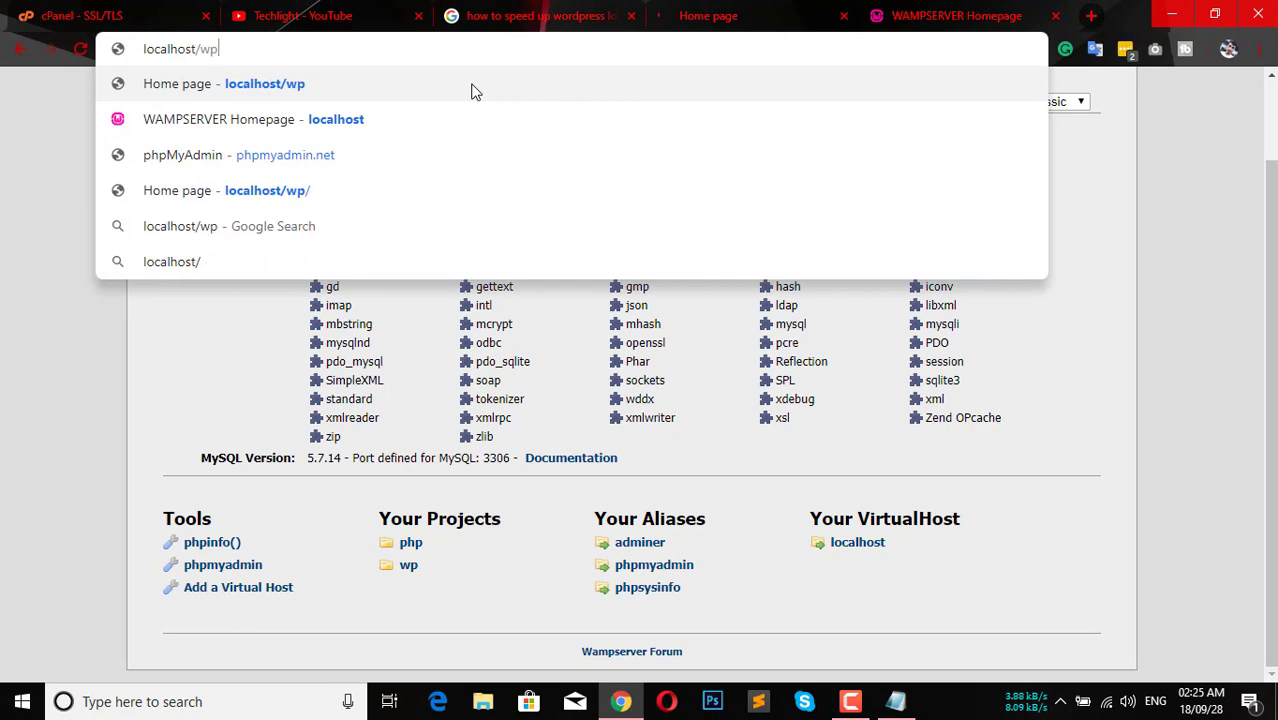
pyautogui.press('Return')
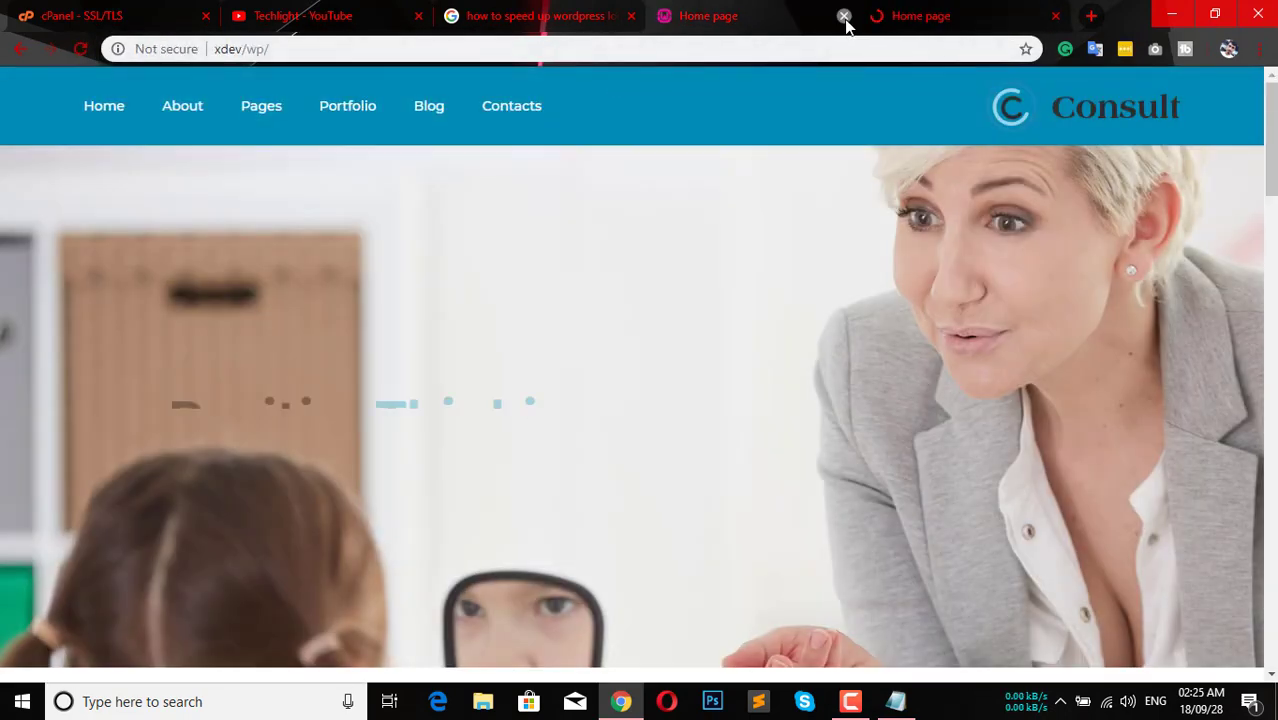
pyautogui.scroll(-3, 646, 185)
pyautogui.scroll(-10, 646, 185)
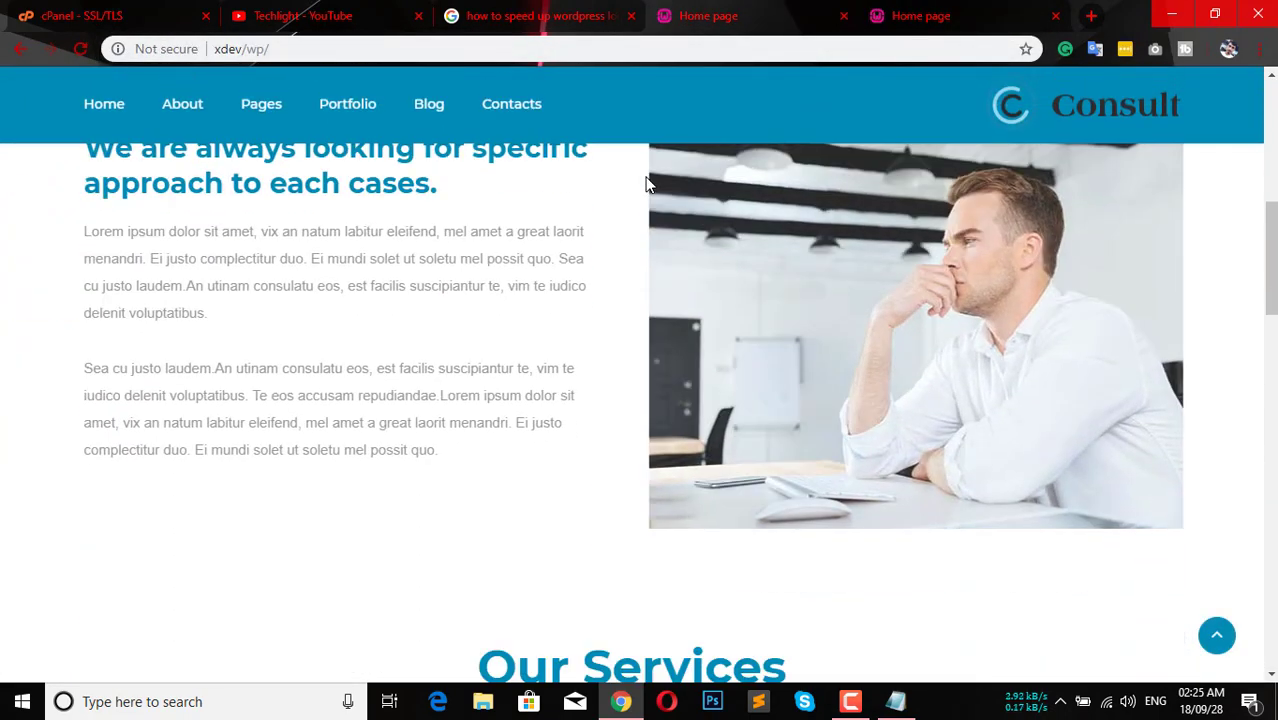
pyautogui.scroll(6, 646, 185)
pyautogui.scroll(3, 646, 185)
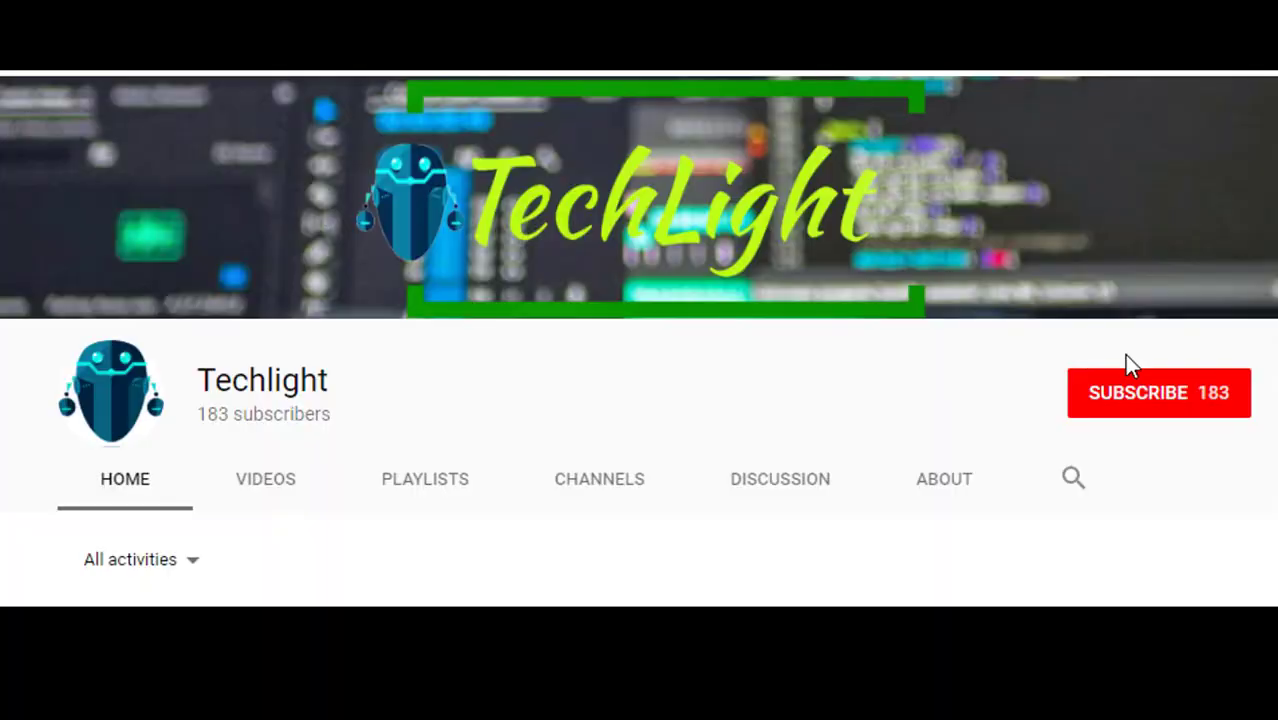
pyautogui.click(1143, 404)
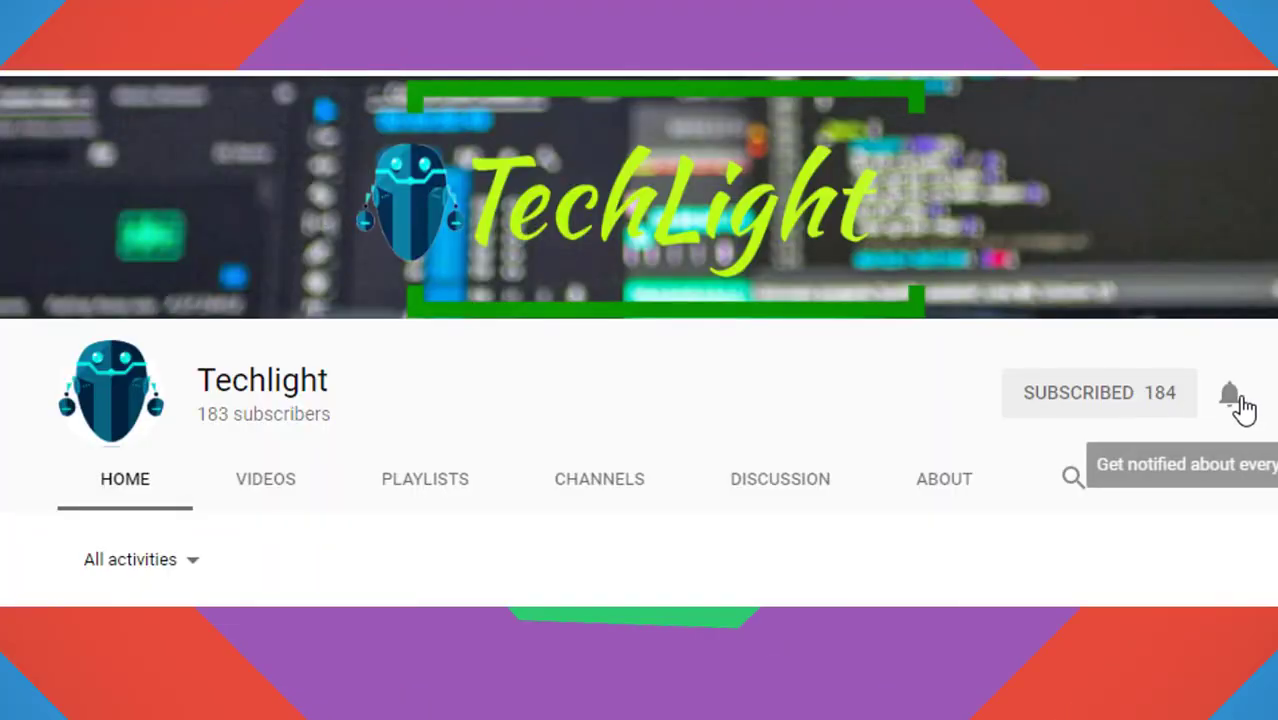
pyautogui.click(1232, 400)
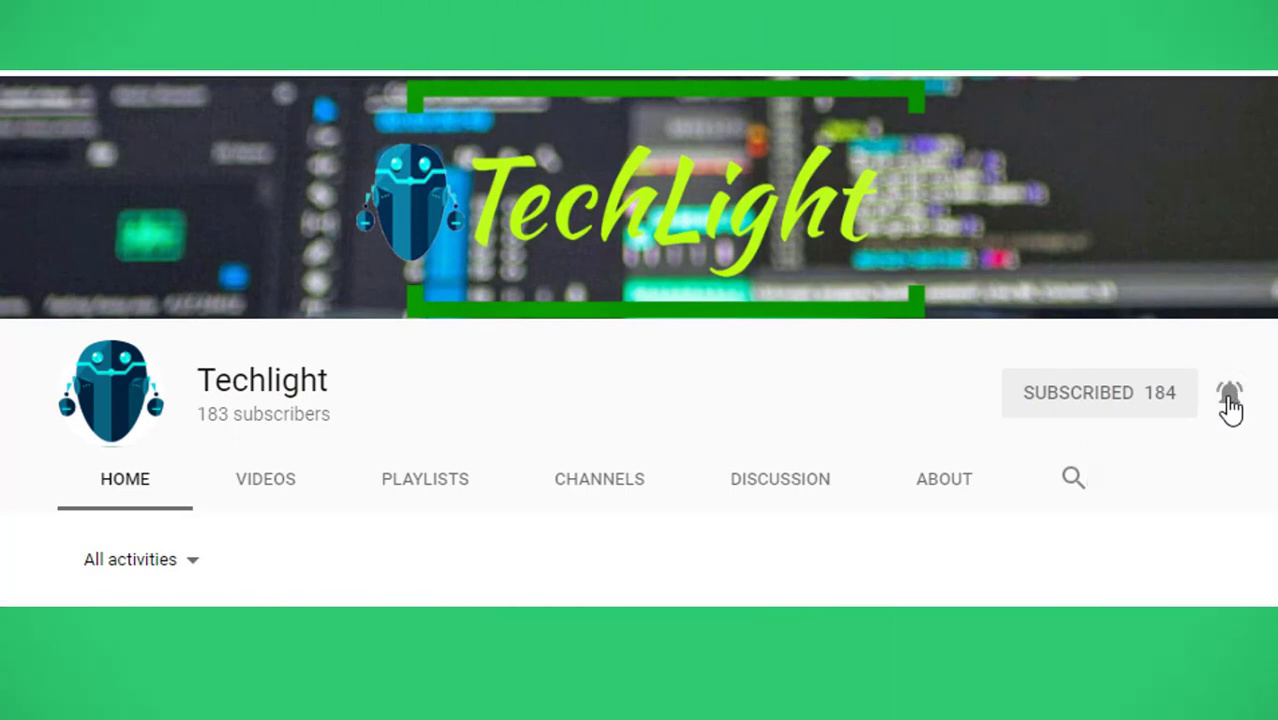